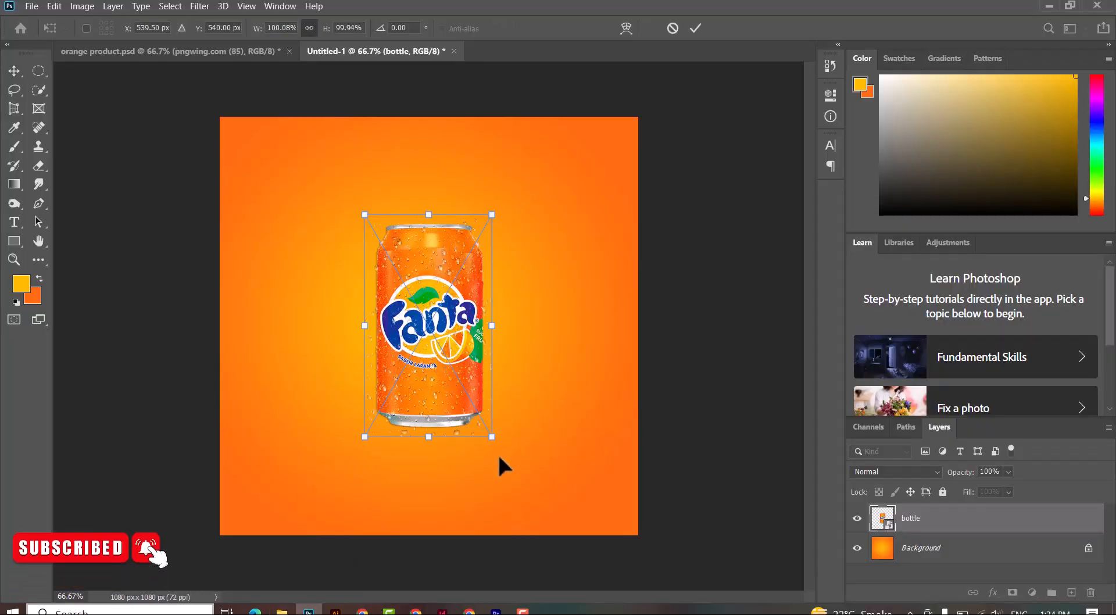
Enlarge the water drops image to cover the whole canvas and set its layer blend mode to Overlay
drag(410, 325, 464, 392)
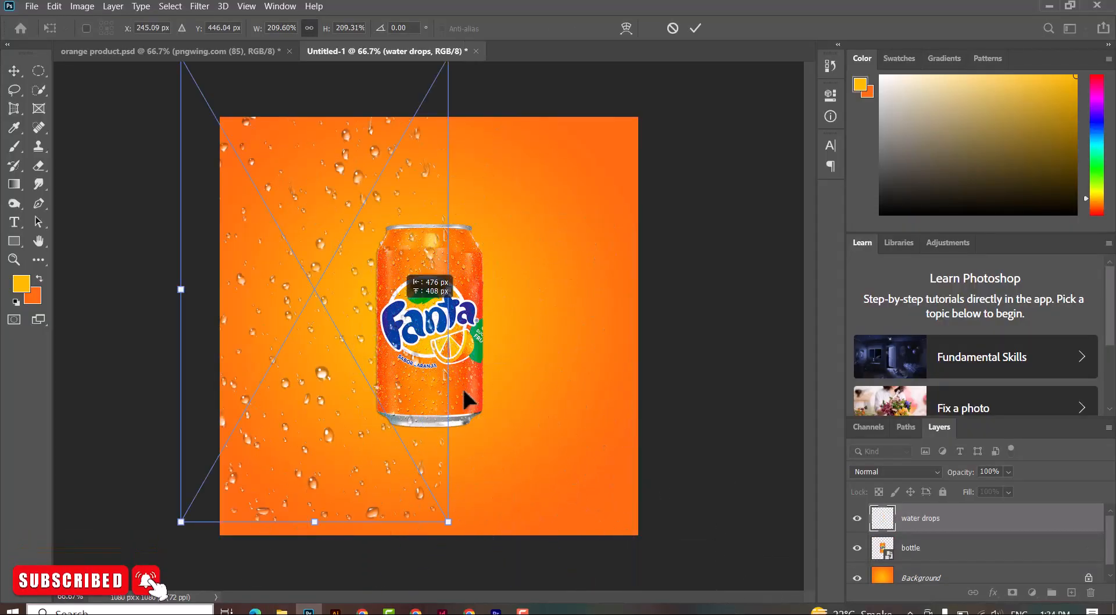
drag(449, 522, 802, 613)
drag(468, 433, 490, 439)
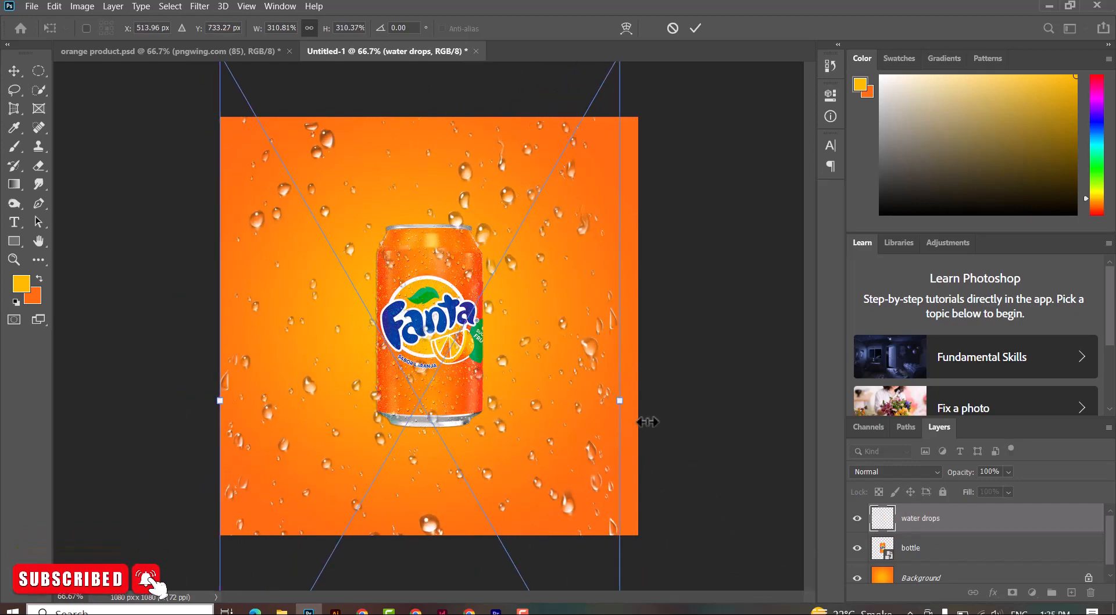
drag(618, 401, 553, 386)
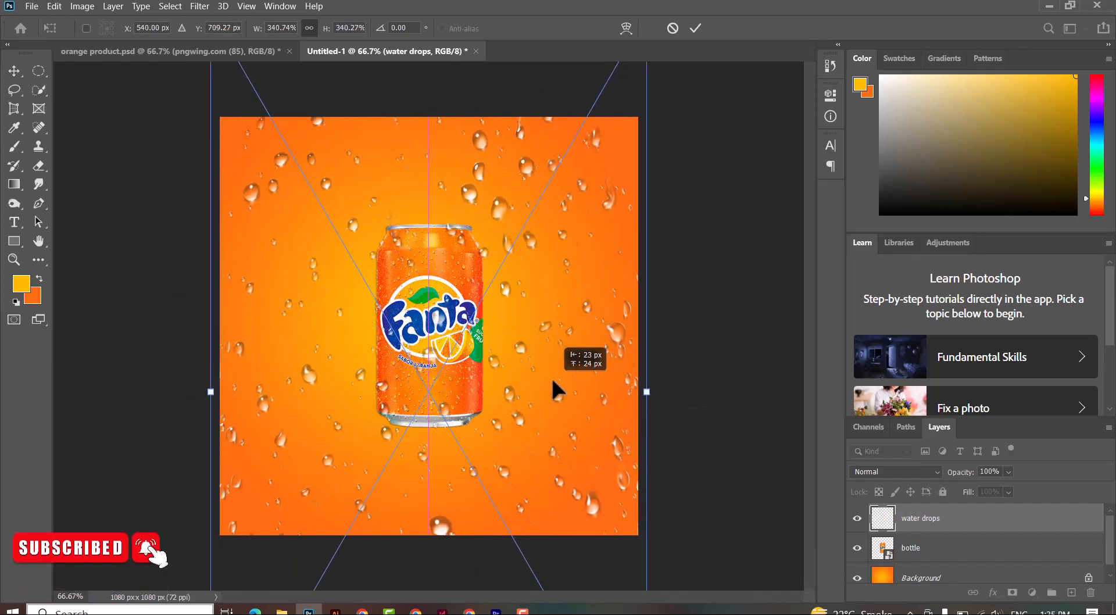
drag(647, 390, 639, 388)
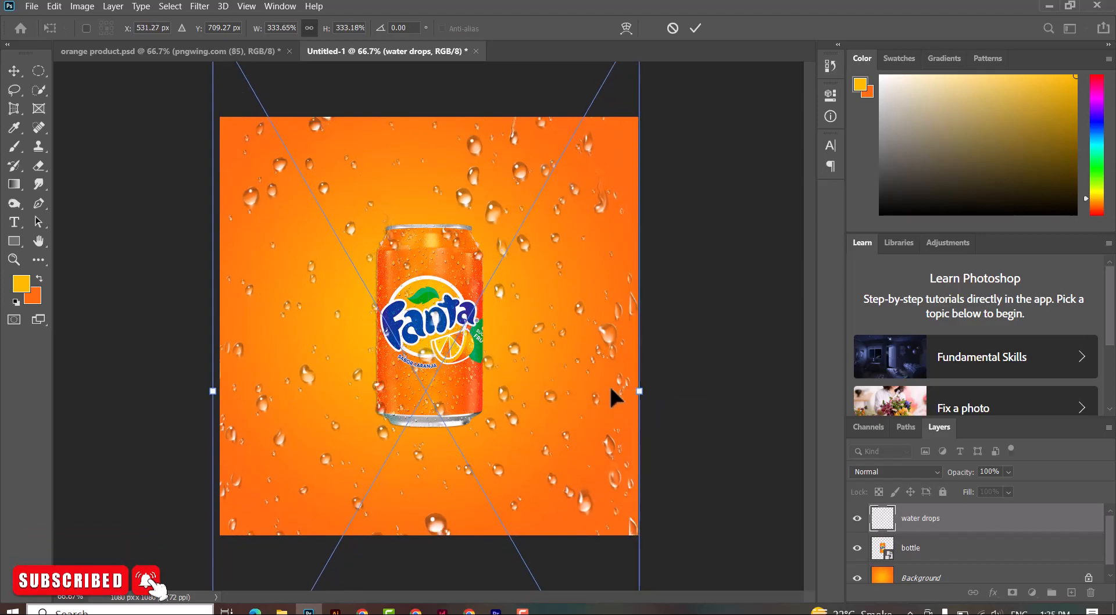
key(Return)
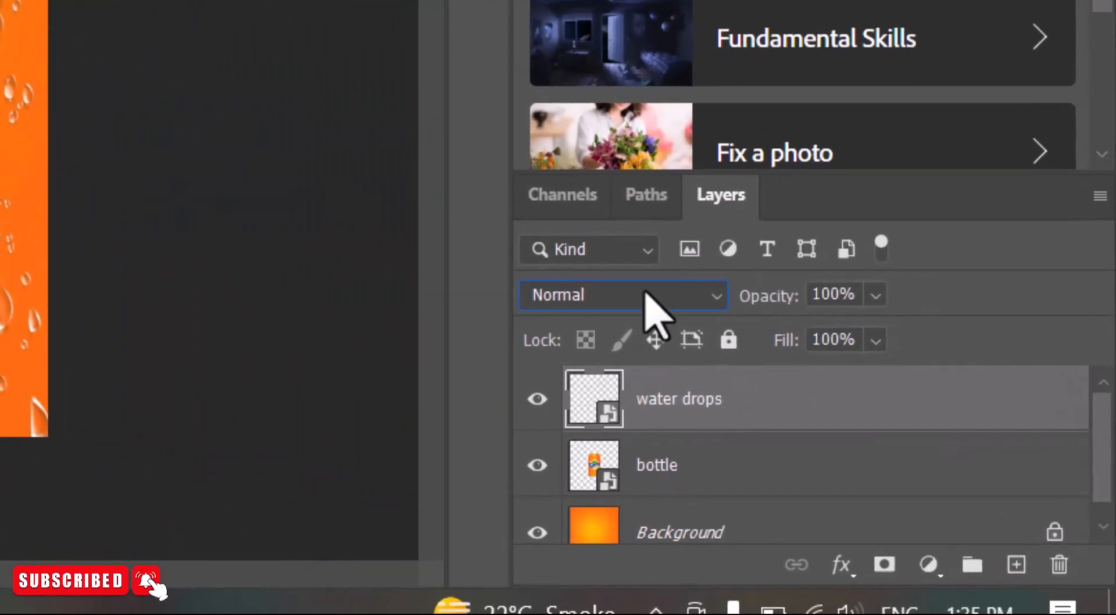
click(646, 296)
click(578, 162)
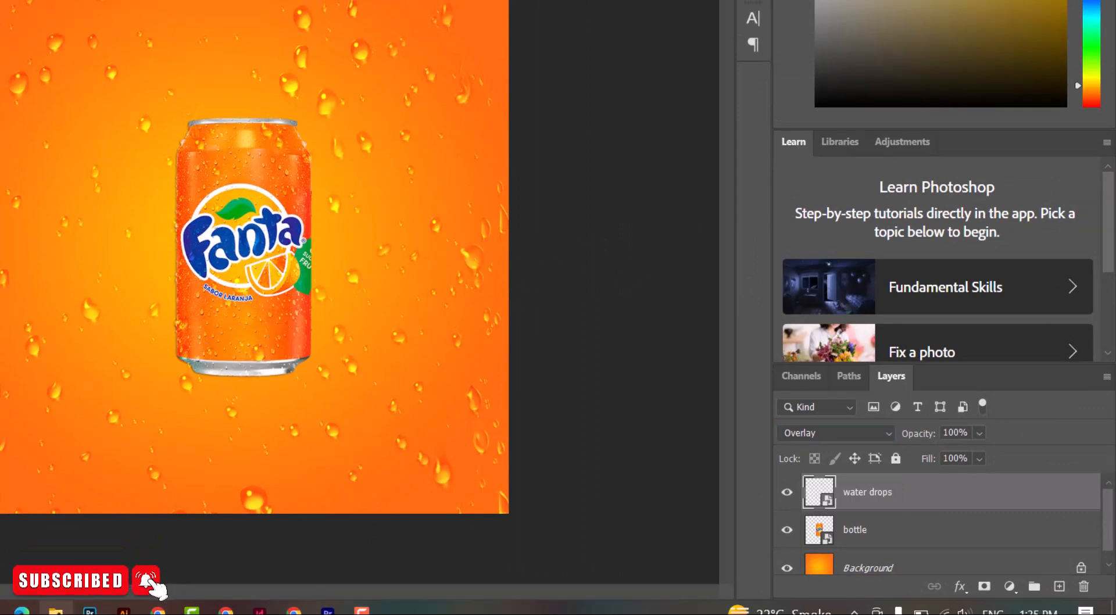
Place the leaf (1), orange 1, orange, slice and slices images from the orange product manipulation folder into the composition
click(55, 610)
click(155, 81)
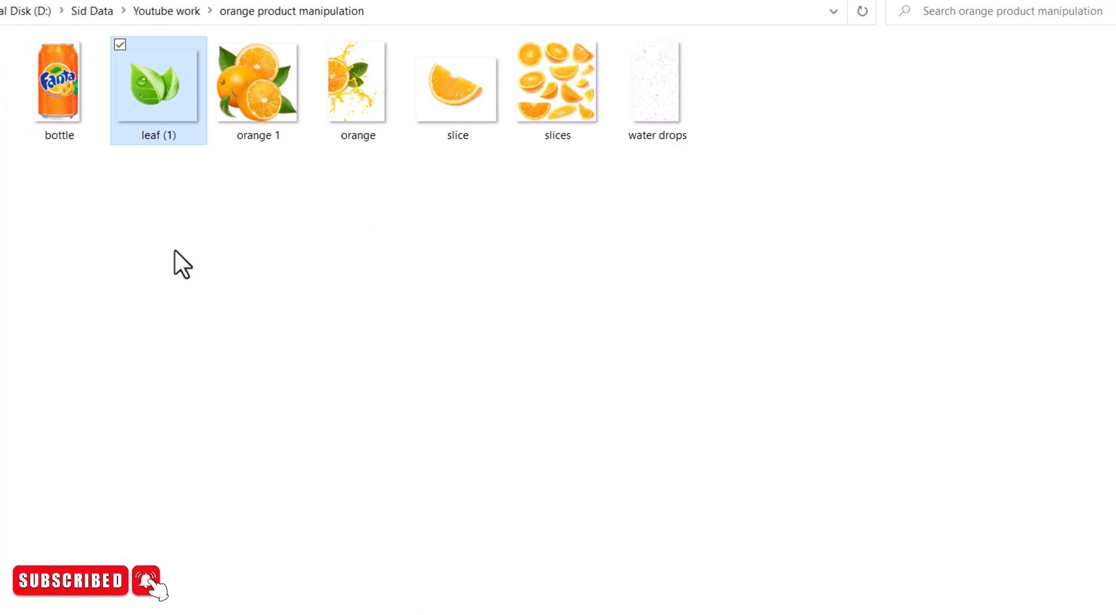
drag(173, 238, 523, 131)
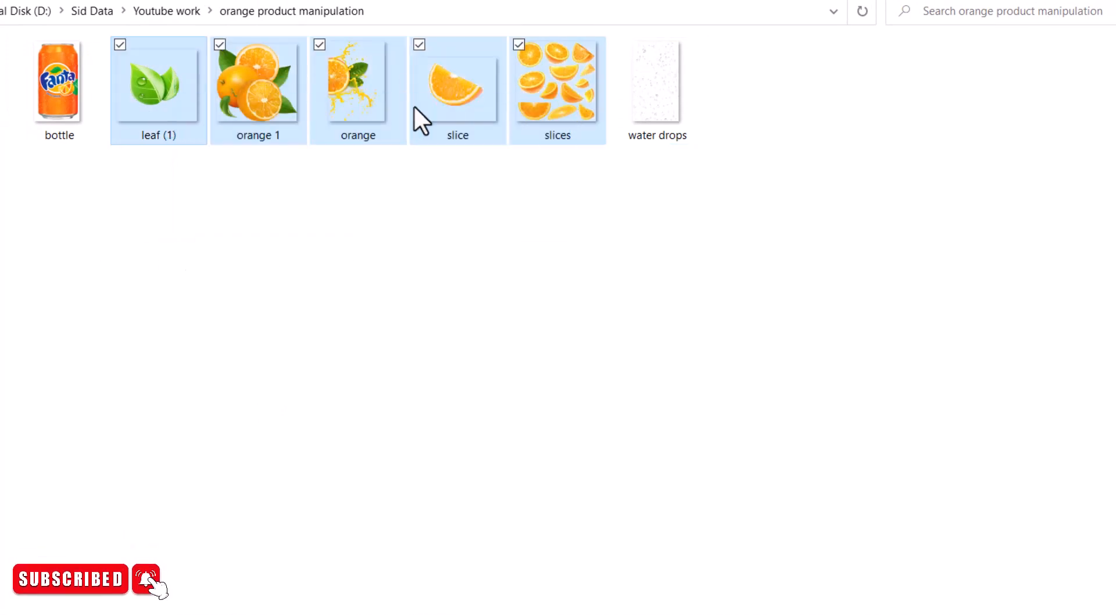
drag(343, 345, 313, 399)
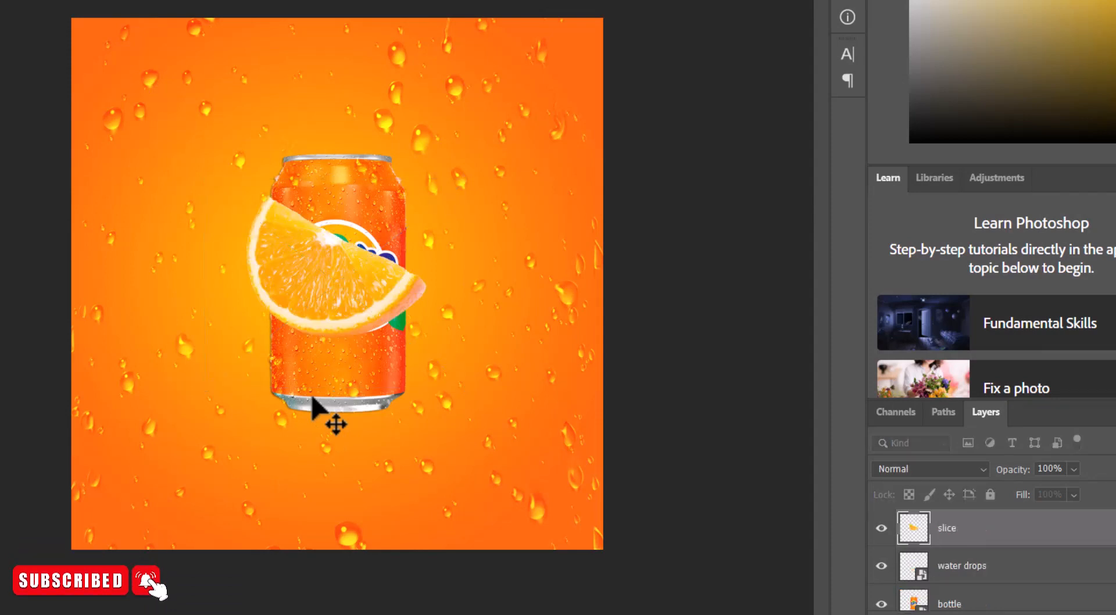
key(Return)
key(Return)
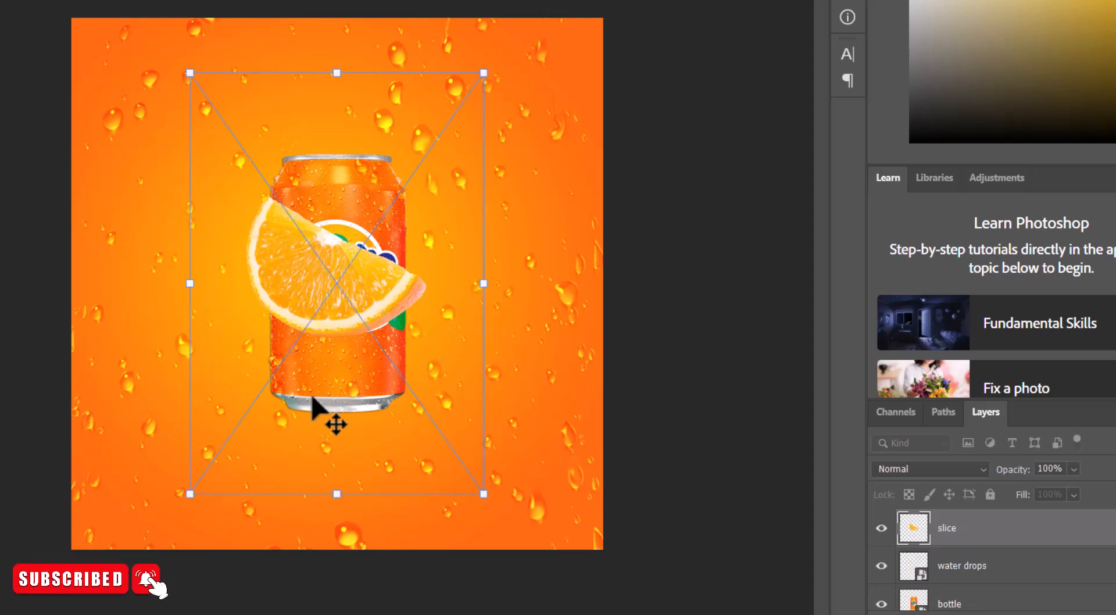
key(Return)
key(Return)
key(Return)
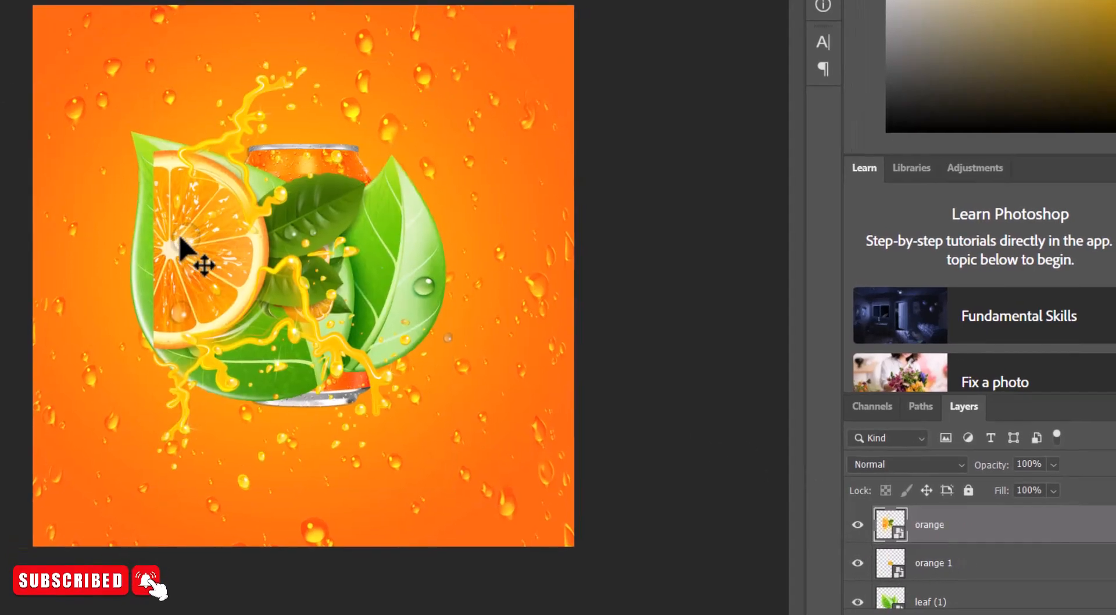
Move the orange splash to the can's right side and hide the leaf (1), slices, slice, water drops and orange 1 layers
drag(231, 258, 403, 305)
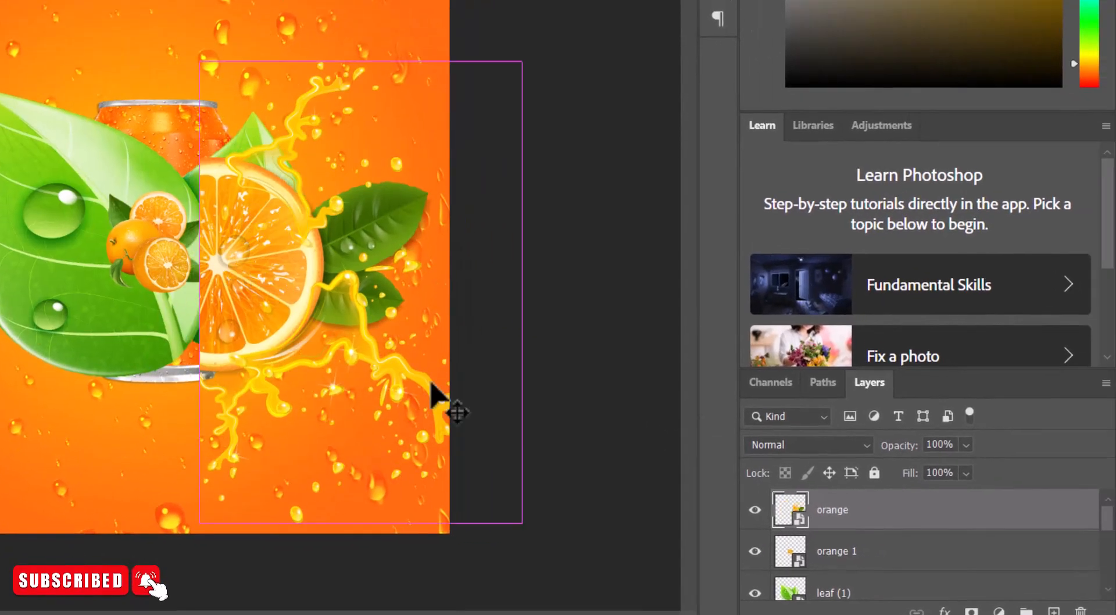
scroll(762, 553, down, 2)
click(756, 523)
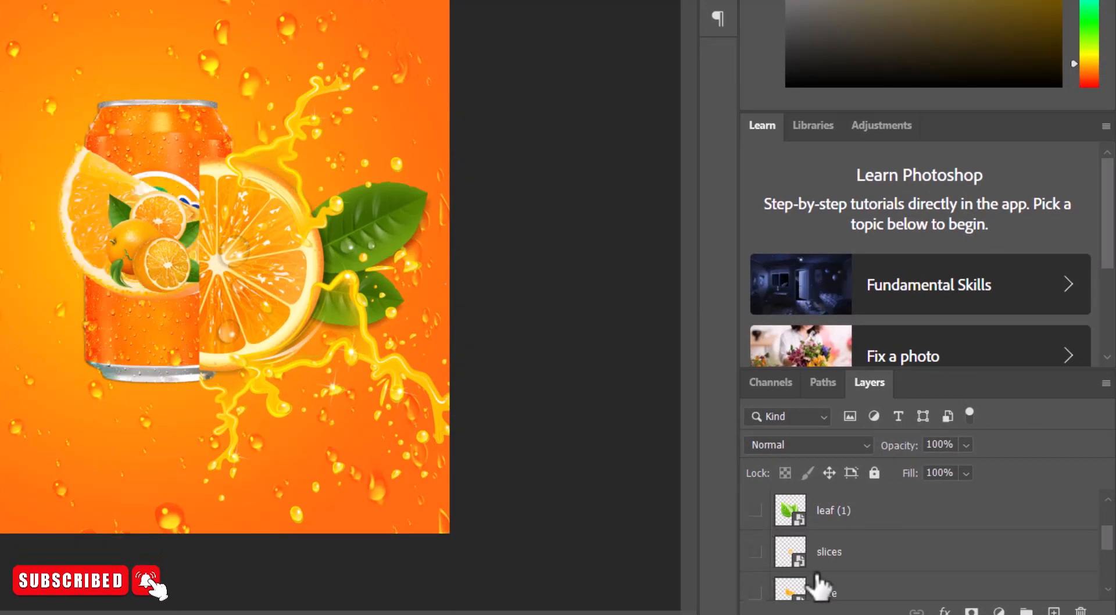
scroll(762, 558, down, 1)
scroll(791, 523, up, 3)
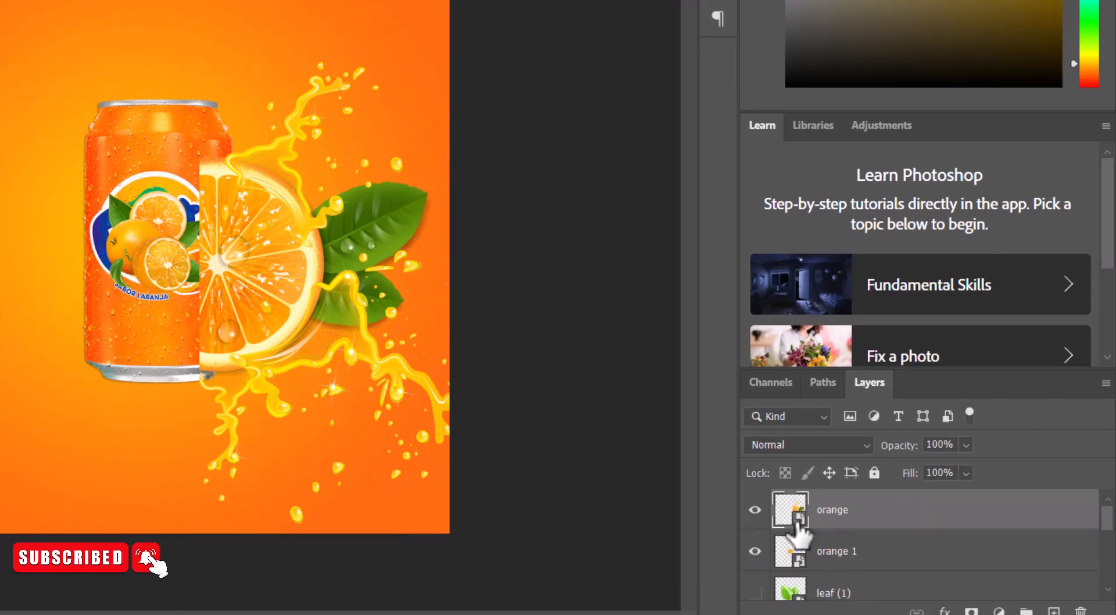
click(756, 551)
Shrink the orange splash, position it at the can's lower right side and move its layer directly below the bottle layer
key(ctrl+t)
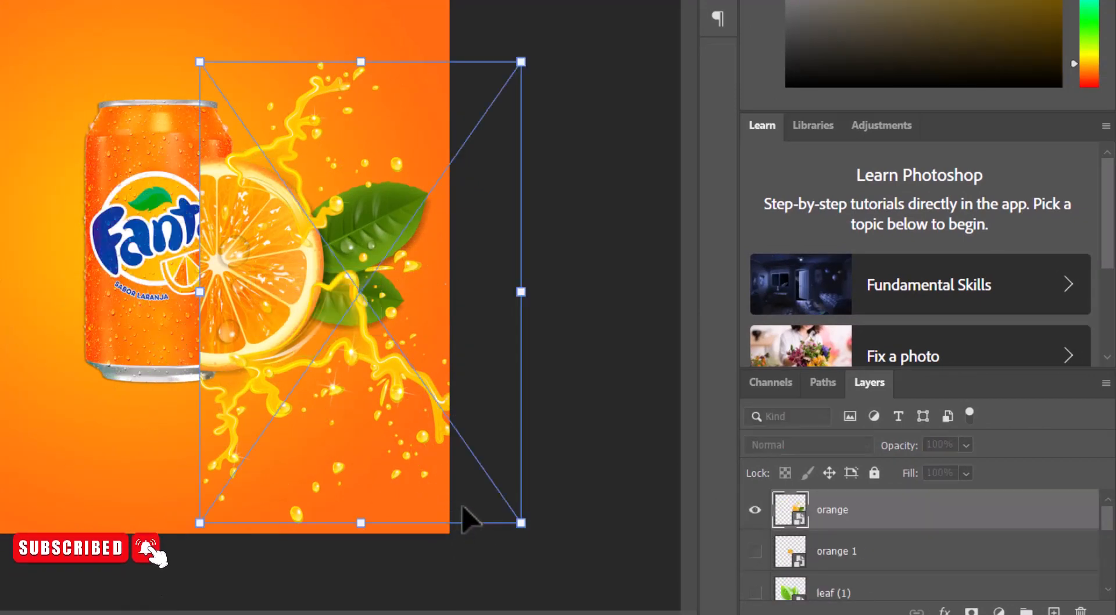
drag(521, 524, 427, 387)
drag(280, 232, 293, 320)
key(Return)
drag(872, 495, 889, 558)
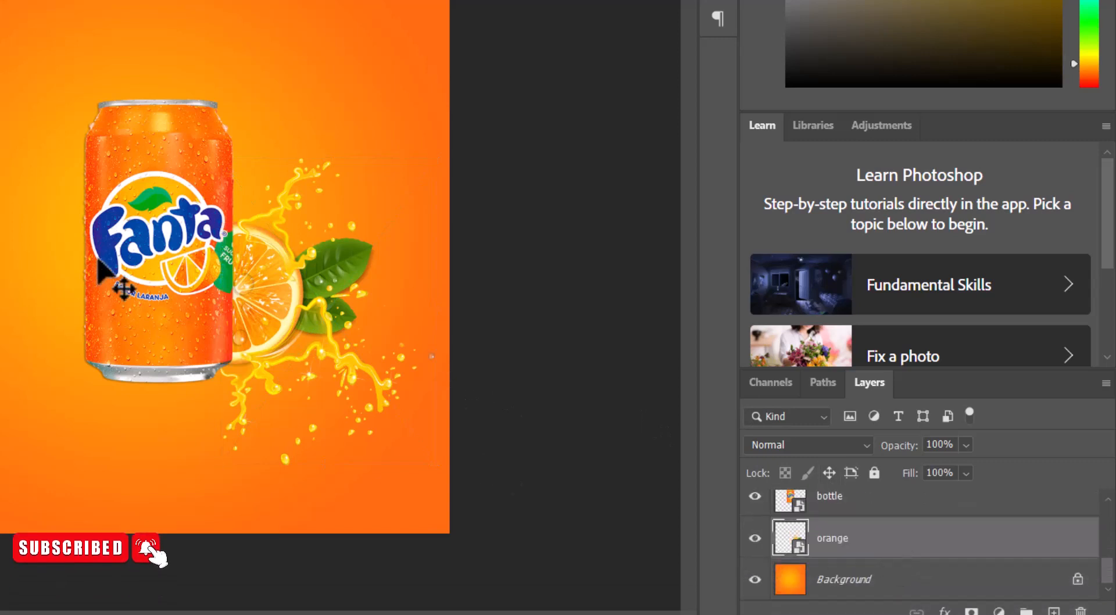
Scale the orange splash down slightly more and nudge it so its cut edge stays tucked behind the can
key(Up)
key(Up)
key(Up)
key(Up)
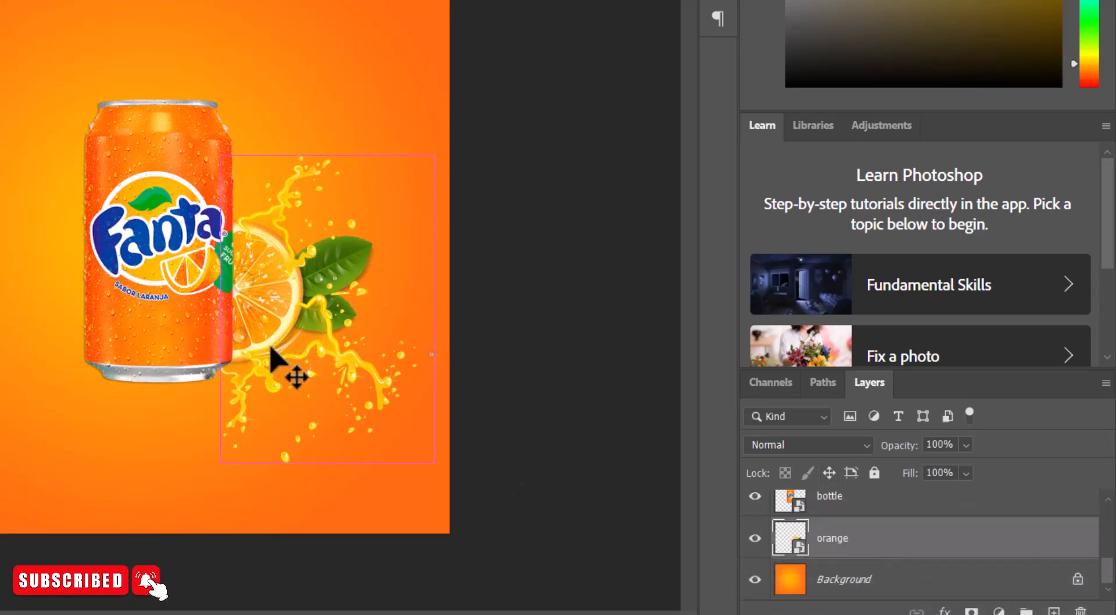
drag(222, 463, 245, 428)
drag(284, 288, 267, 299)
key(Down)
key(Down)
key(Down)
key(Down)
key(Down)
key(Down)
key(Down)
key(Down)
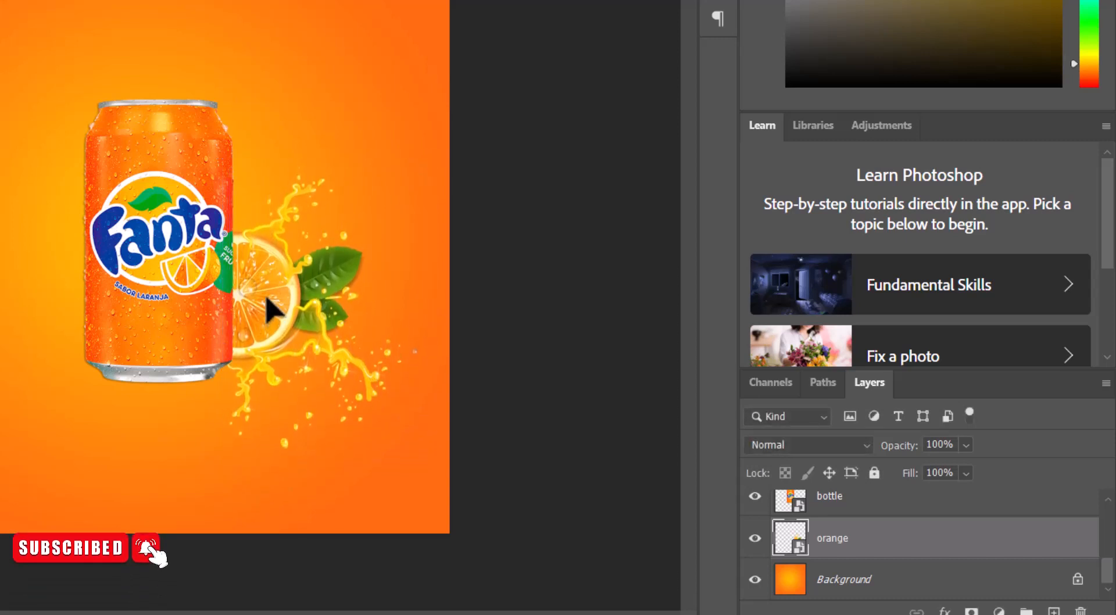
key(Down)
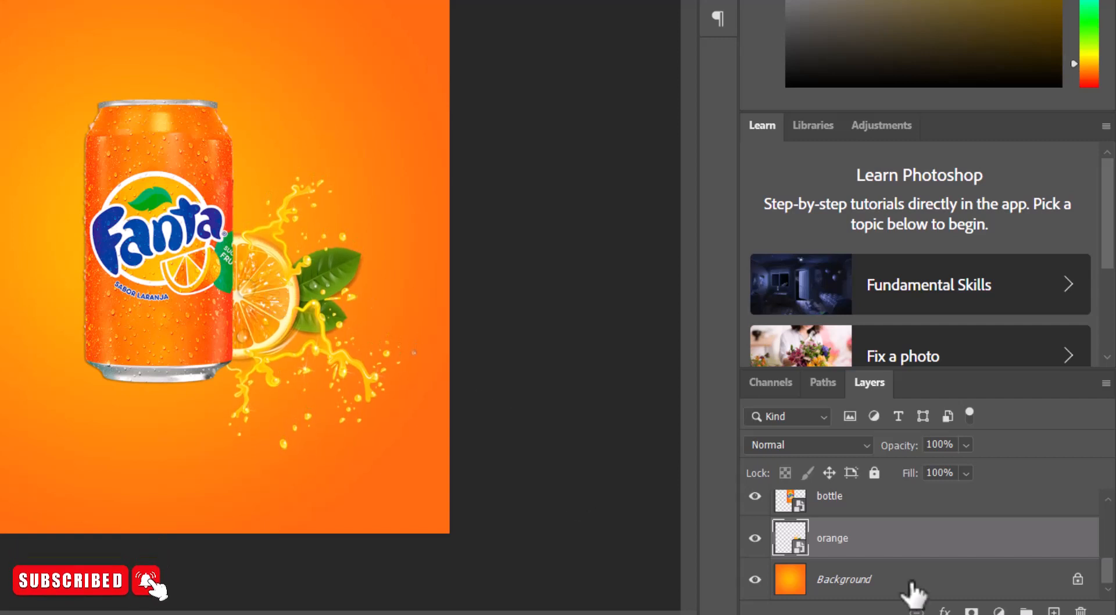
Show the orange 1 layer, shrink the orange cluster and place it beside the can's lower left edge
scroll(805, 527, up, 5)
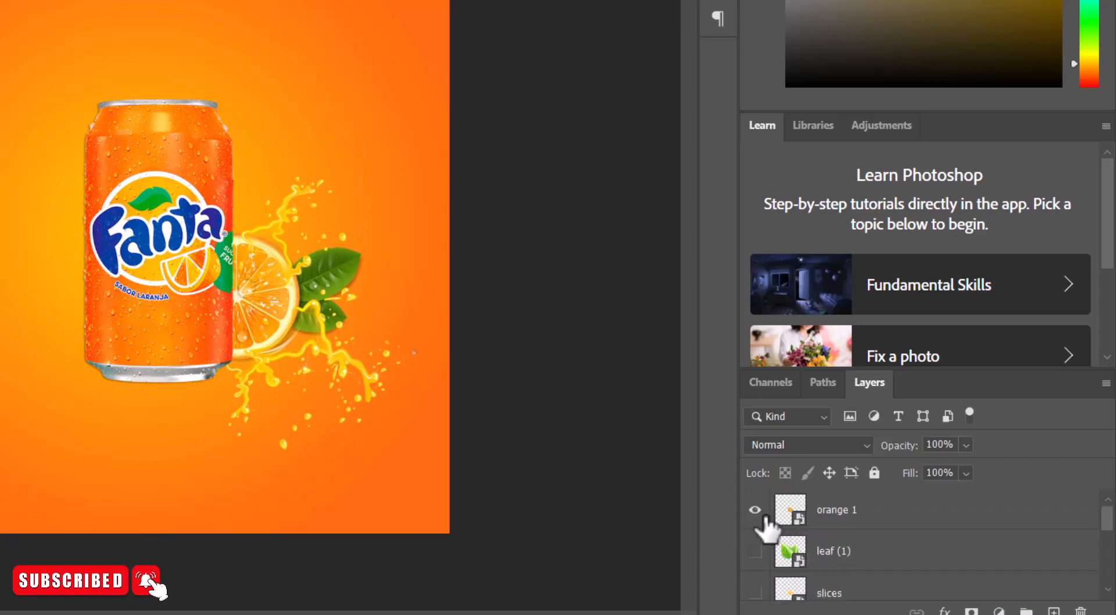
click(756, 511)
right_click(174, 269)
click(182, 260)
drag(156, 263, 48, 359)
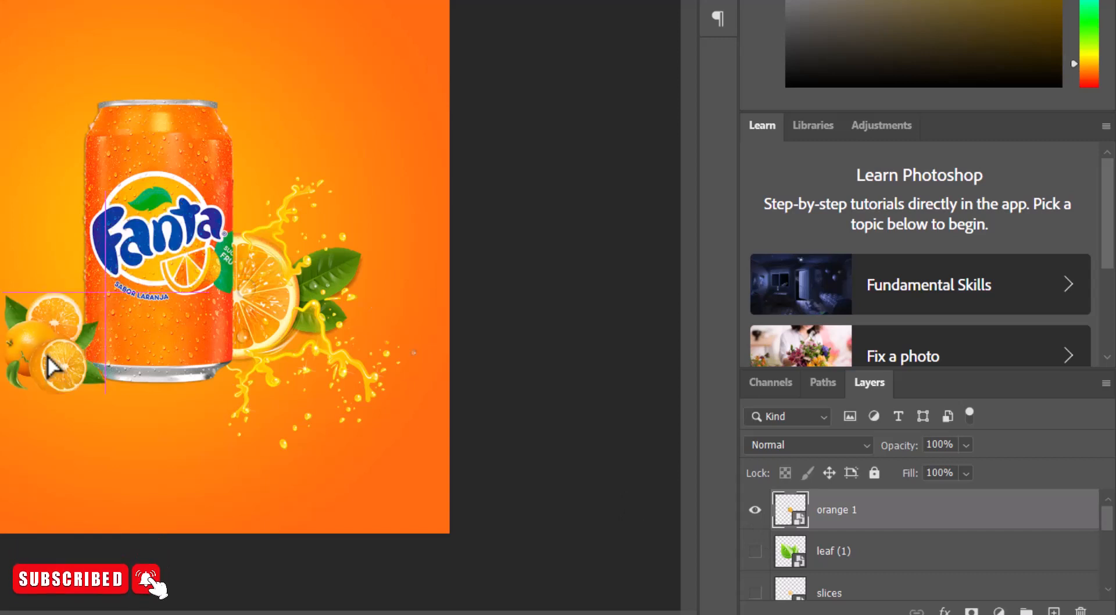
key(ctrl+t)
drag(104, 385, 82, 374)
mouse_move(20, 327)
mouse_down()
mouse_move(27, 337)
mouse_move(33, 329)
mouse_up()
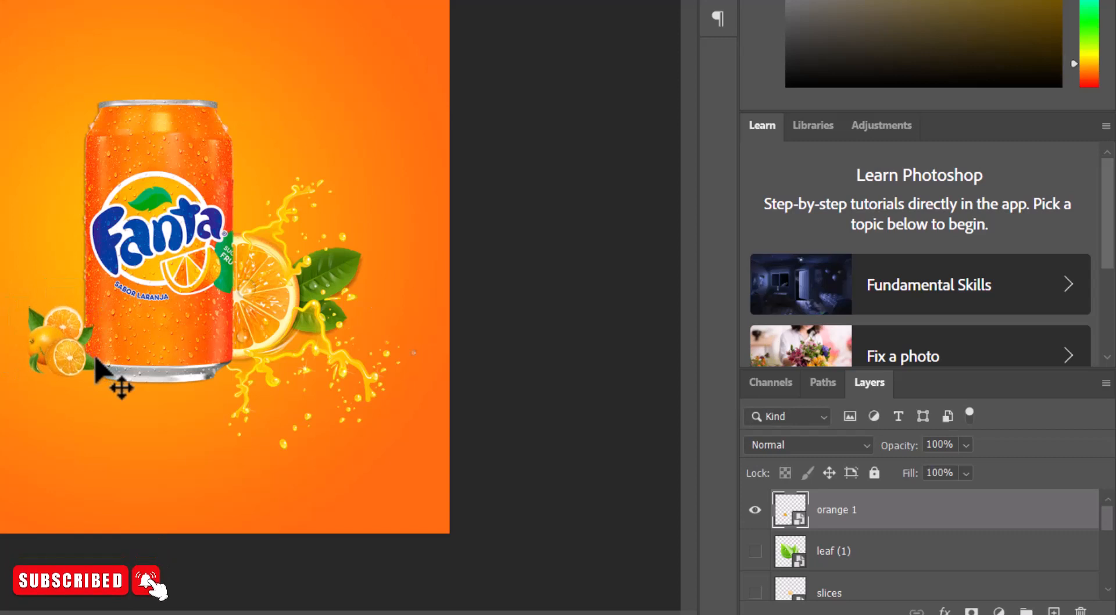
Show the leaf (1) layer, shrink the leaves and place them in the canvas's upper right corner, partly cropped by the top edge
click(755, 551)
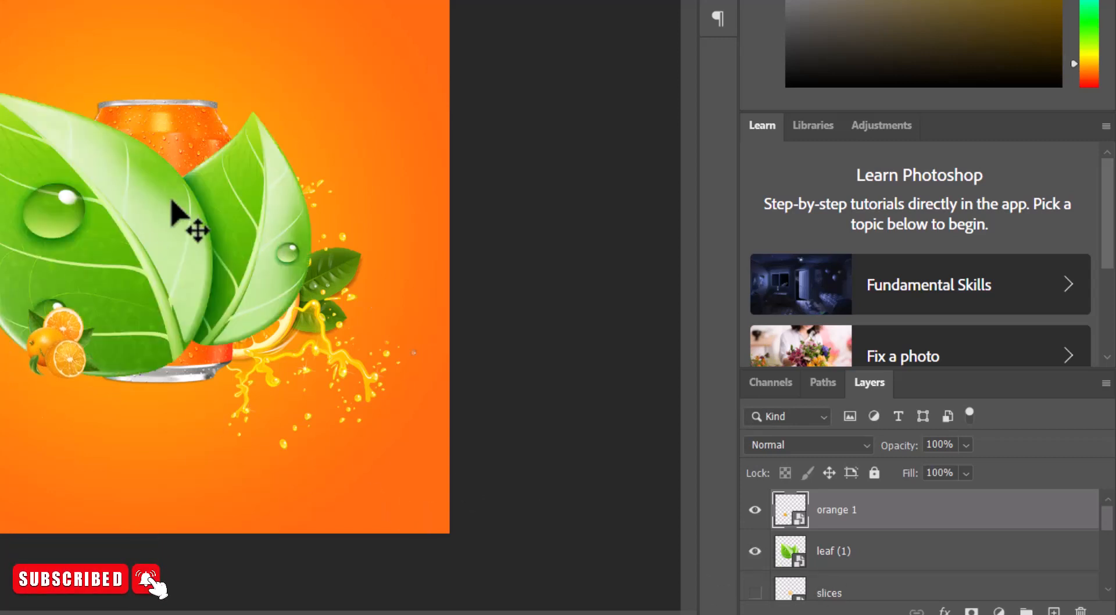
drag(190, 207, 281, 30)
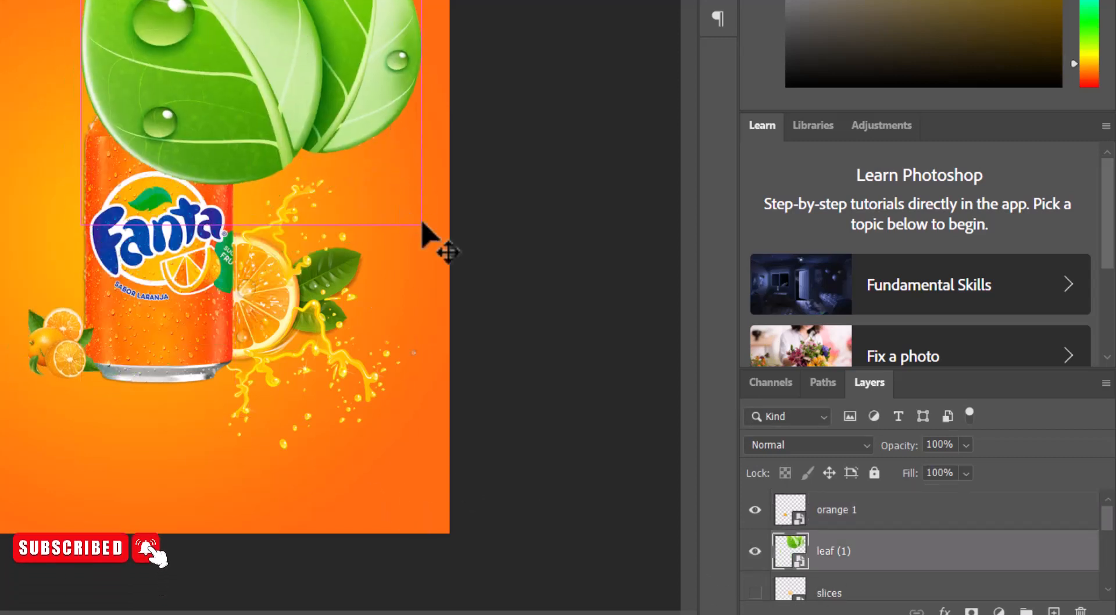
key(ctrl+t)
drag(544, 298, 273, 135)
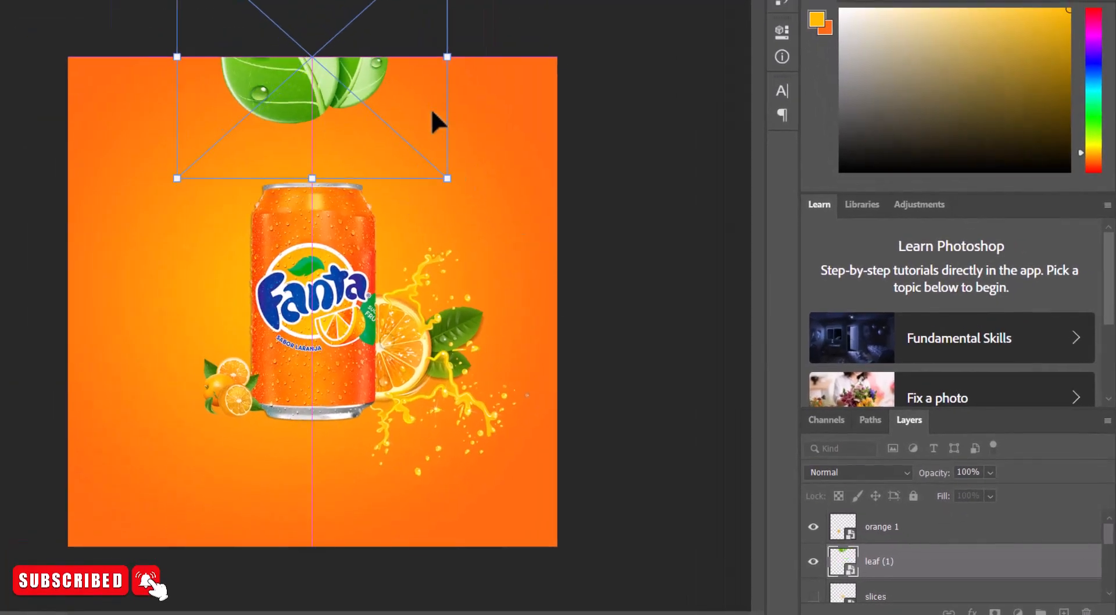
drag(302, 16, 487, 23)
drag(504, 106, 438, 53)
drag(545, 140, 535, 140)
drag(476, 92, 507, 92)
key(Return)
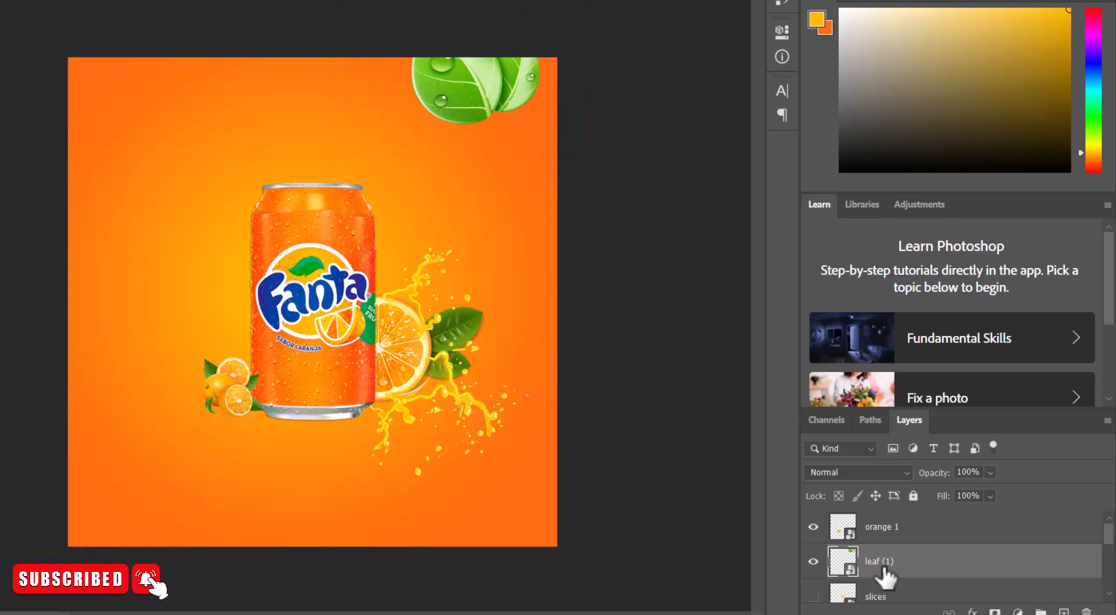
Make the water drops layer visible again
scroll(878, 581, down, 3)
click(814, 528)
scroll(890, 558, up, 2)
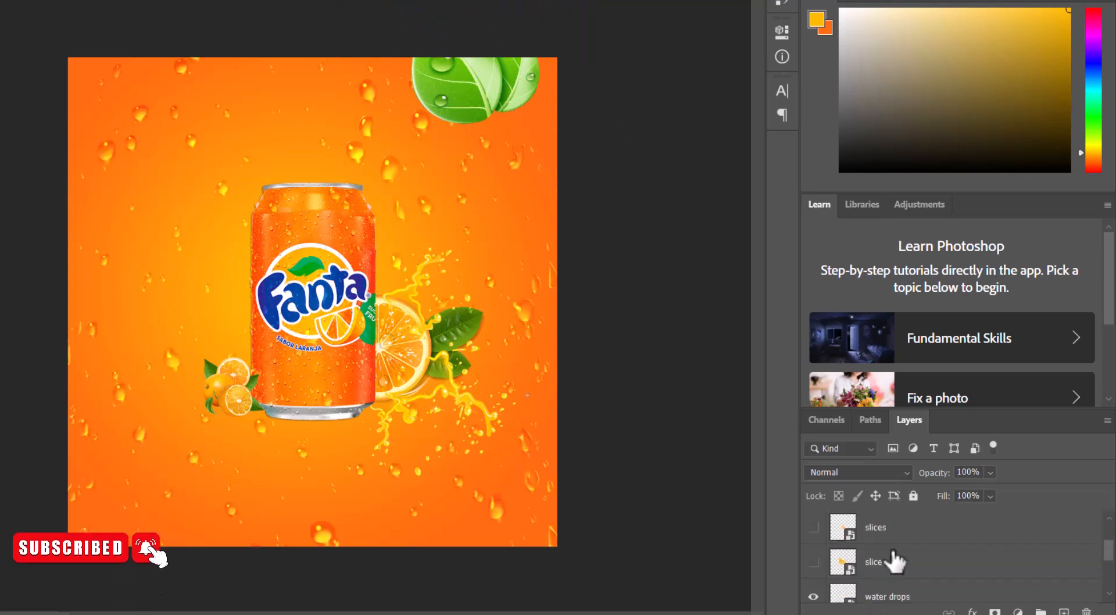
Show the slice layer, shrink the orange slice and place it near the canvas's left edge, level with the can's logo
click(814, 562)
drag(279, 304, 149, 281)
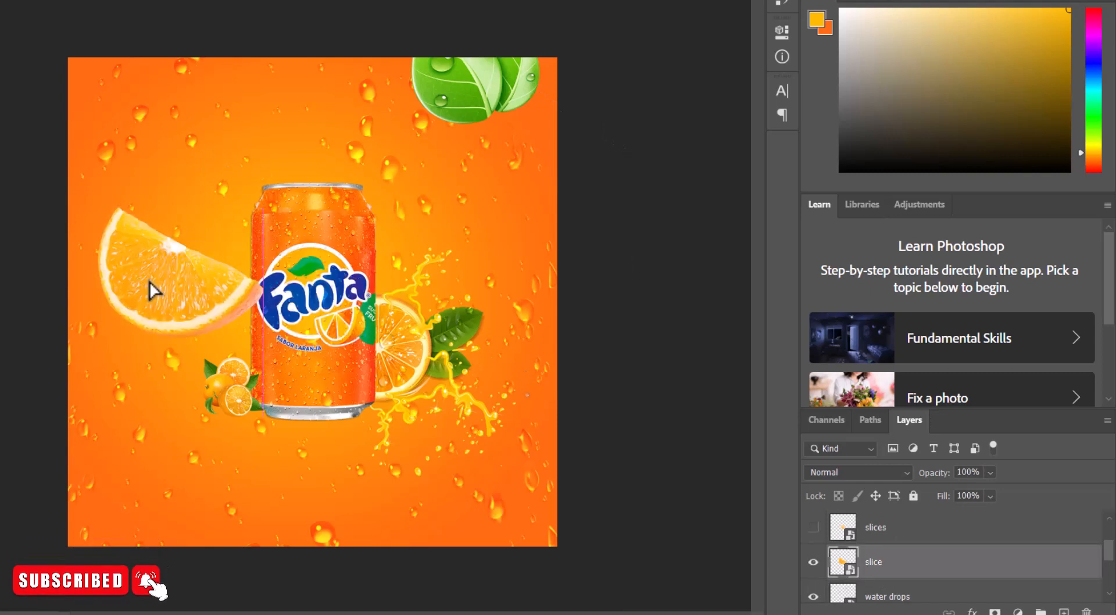
key(ctrl+t)
drag(243, 188, 110, 347)
drag(123, 298, 118, 279)
key(Return)
Open the slices image, select the small wedge at its middle right and copy it into the composition right of the can
key(ctrl+minus)
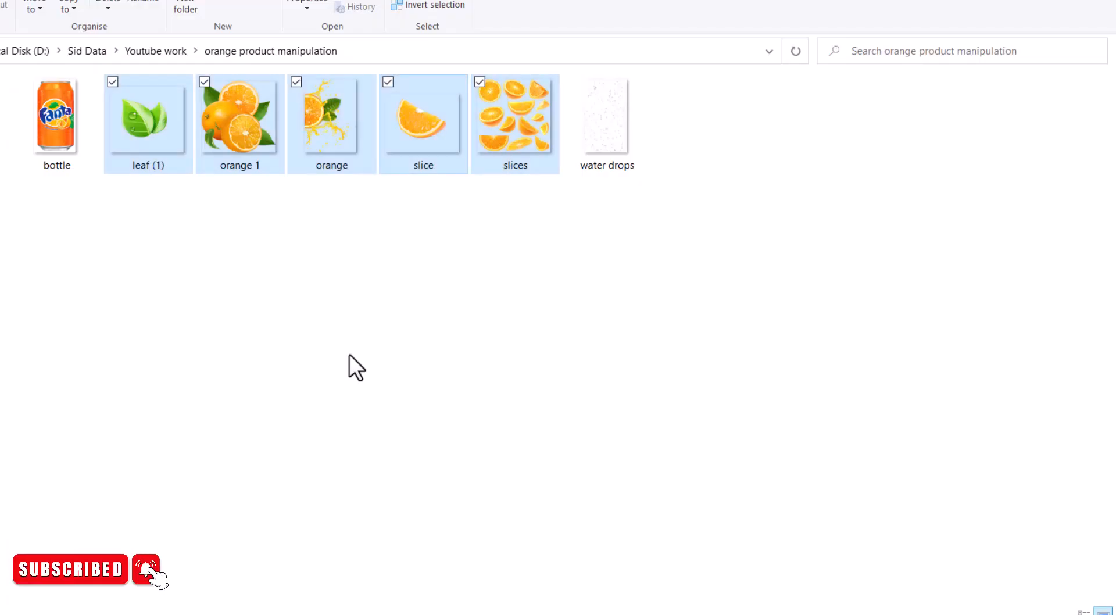
click(350, 356)
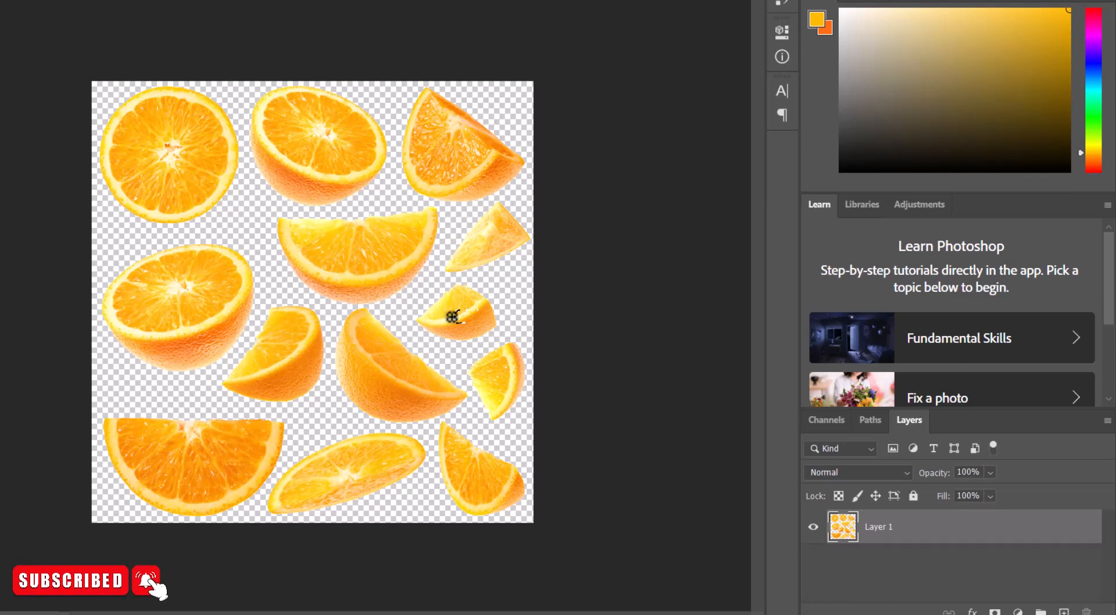
key(v)
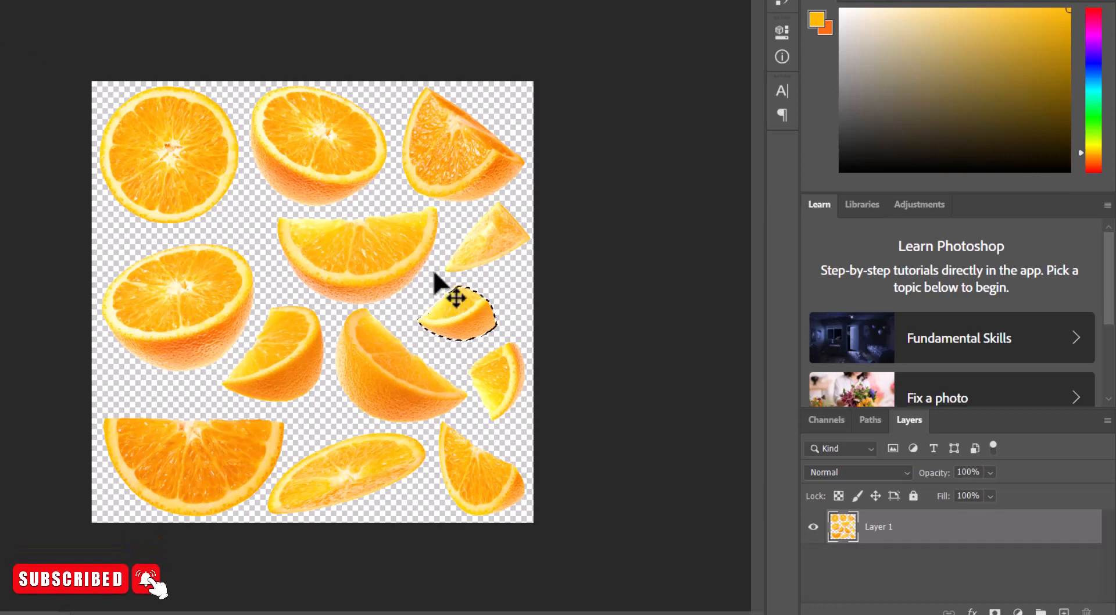
drag(255, 186, 422, 269)
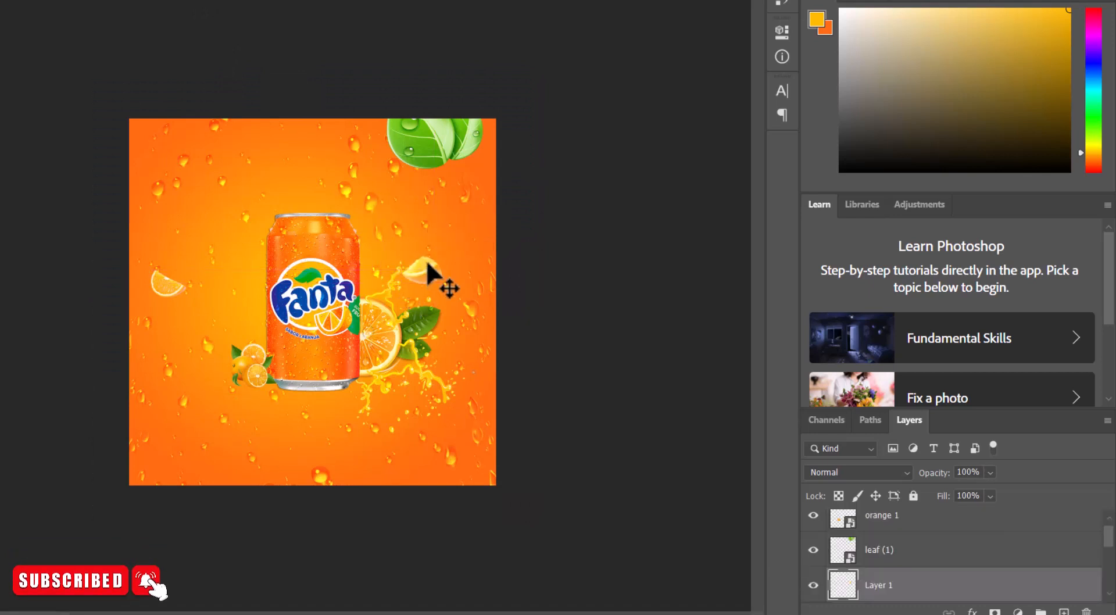
Shrink and rotate the small orange wedge and place it farther right of the can, above the splash
key(ctrl+plus)
right_click(462, 264)
click(476, 272)
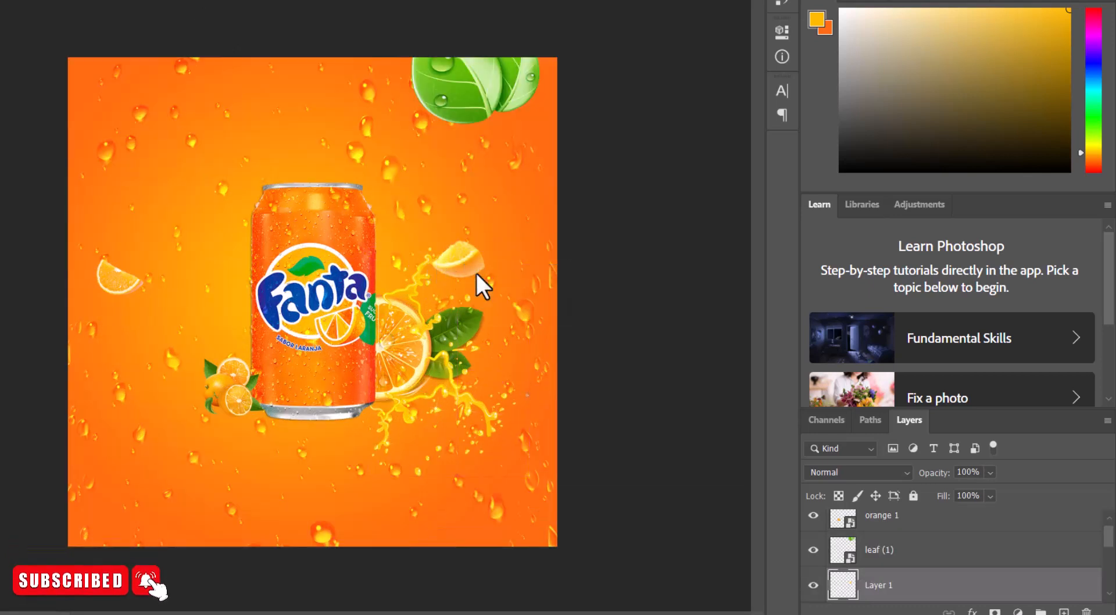
key(ctrl+t)
drag(491, 239, 521, 246)
key(Return)
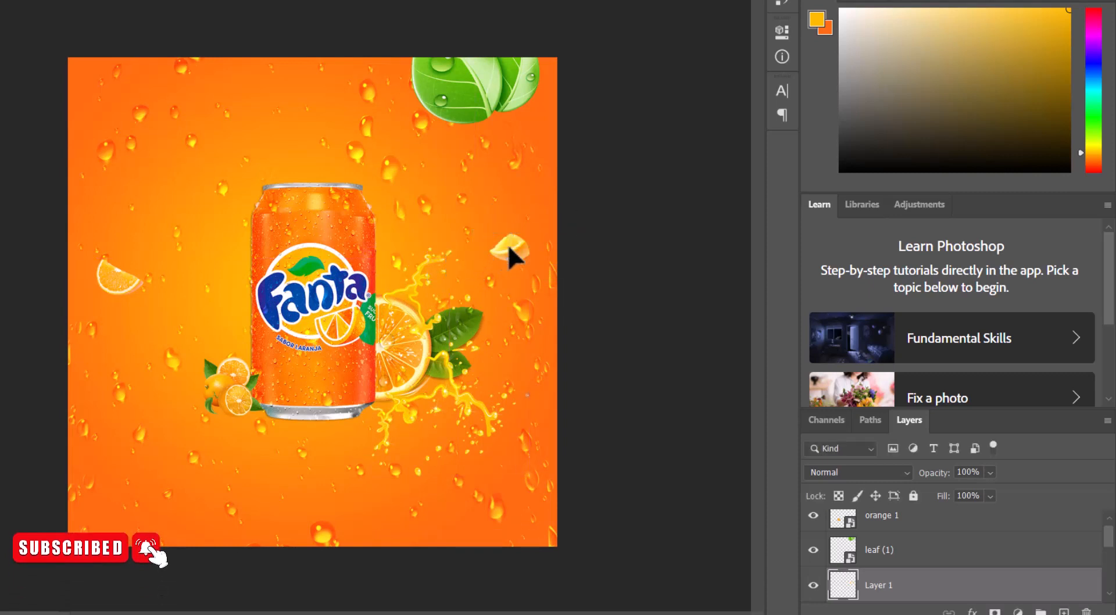
Duplicate the large green leaf, shrink the copy and place it on top of the orange slice left of the can
right_click(466, 74)
click(486, 81)
drag(468, 93, 193, 238)
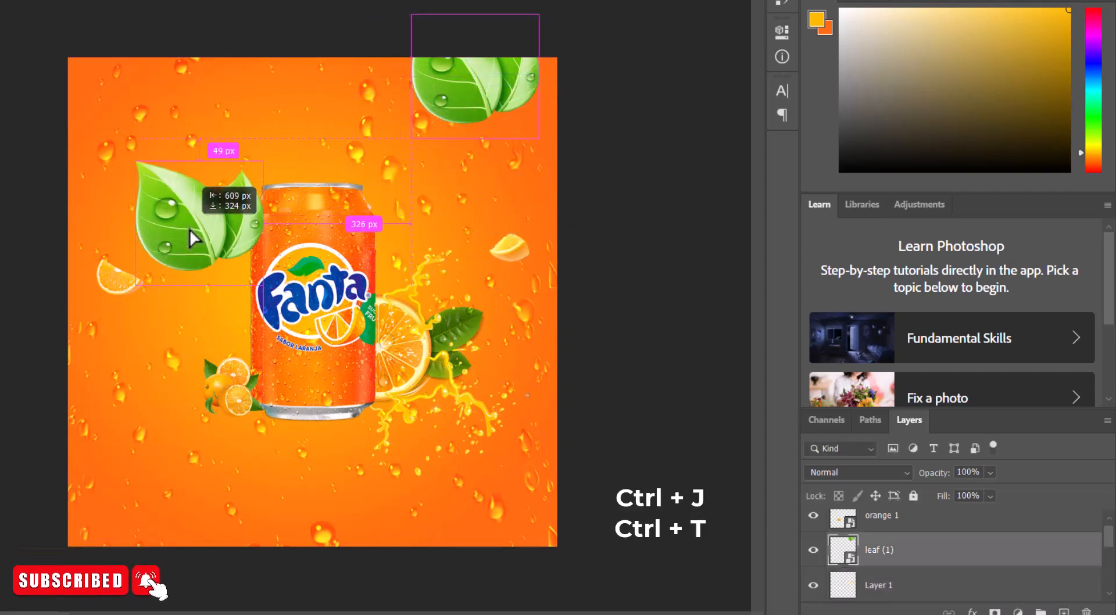
key(ctrl+t)
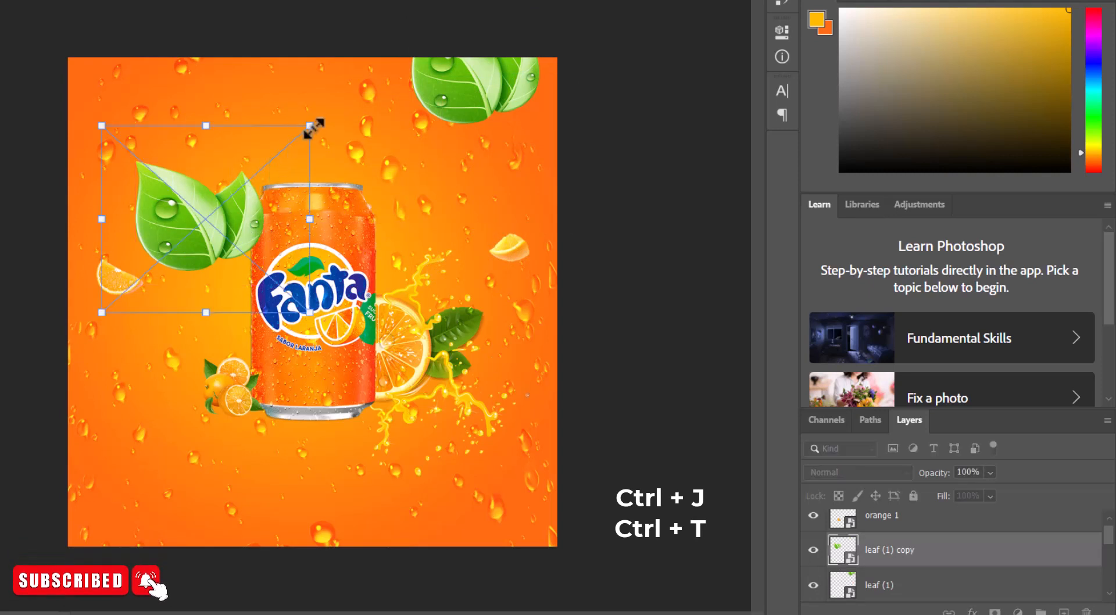
drag(313, 127, 139, 251)
Move the slice layer above the leaf (1) copy layer so the small leaf sits behind the orange slice
right_click(120, 288)
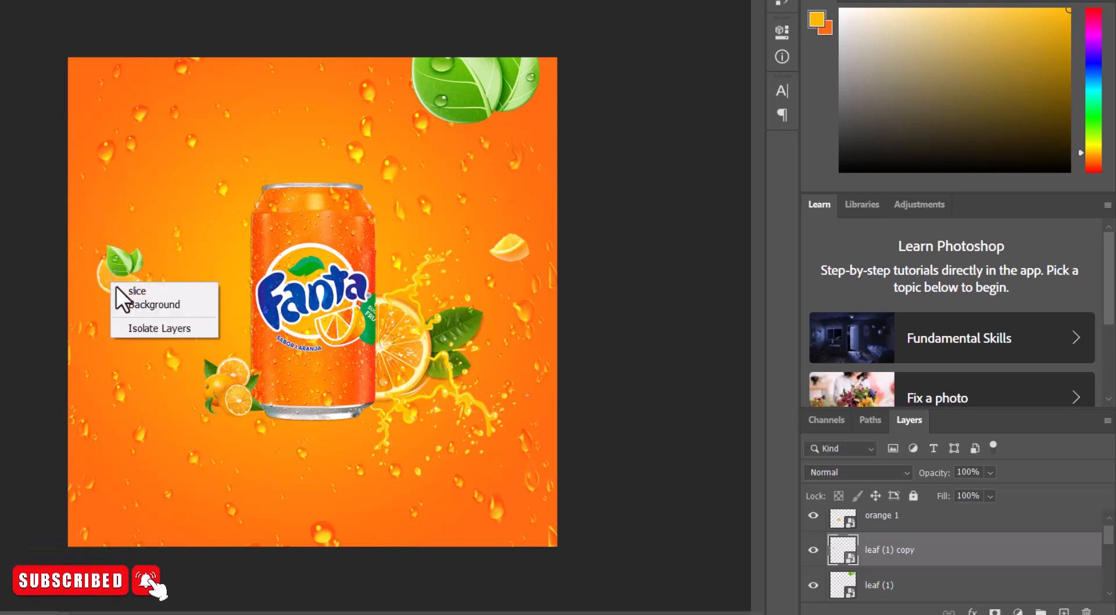
click(122, 291)
drag(882, 534, 882, 535)
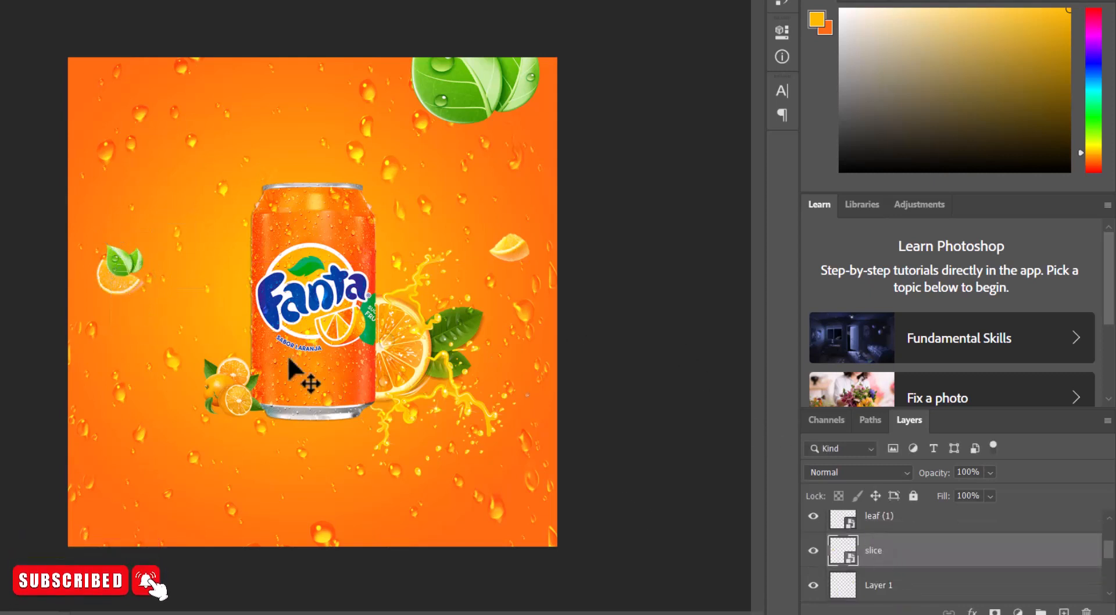
scroll(928, 573, up, 2)
scroll(919, 583, down, 1)
drag(916, 582, 887, 533)
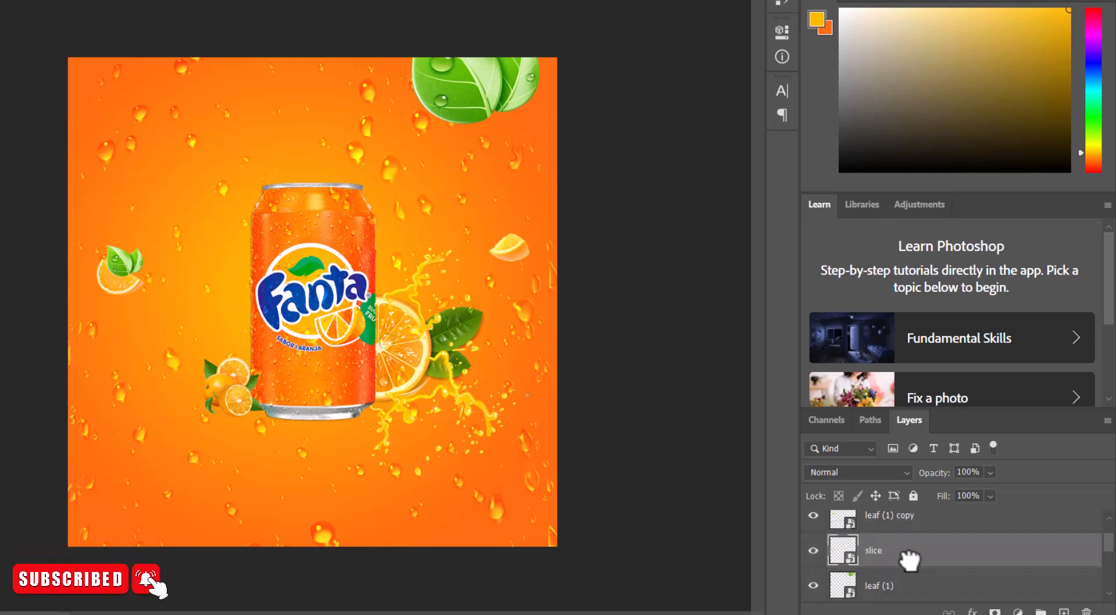
scroll(906, 567, up, 1)
drag(904, 587, 892, 532)
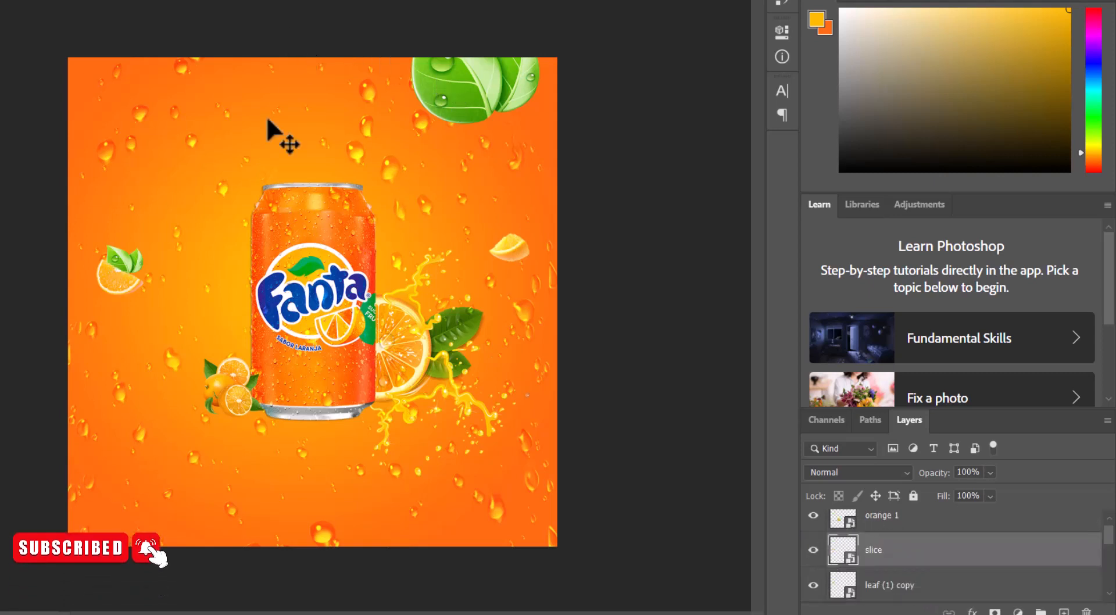
right_click(114, 280)
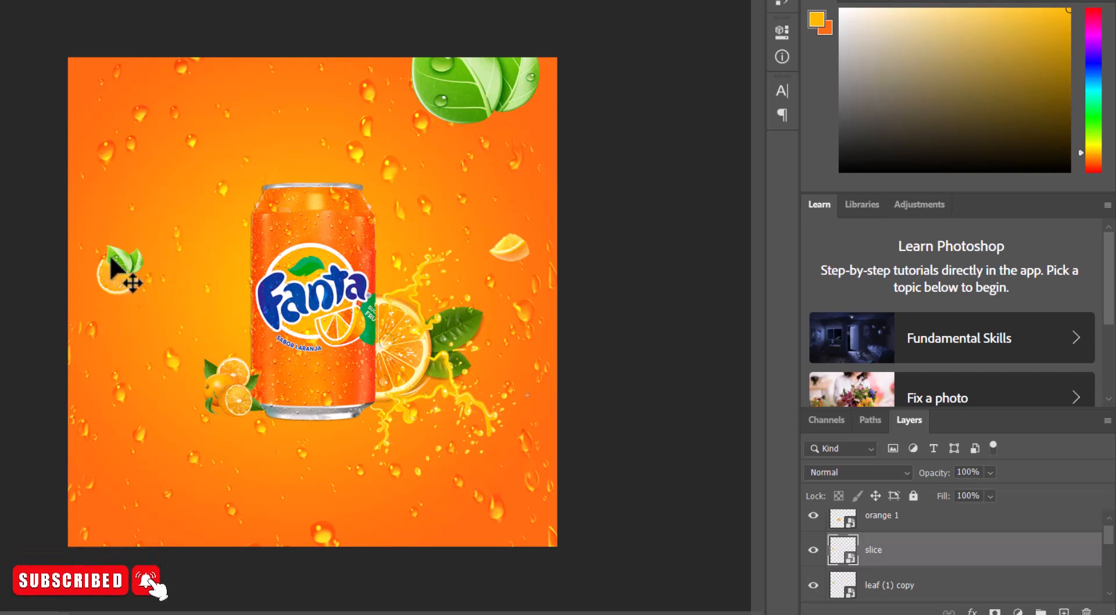
Duplicate the large leaf and place the copy partly over the canvas's bottom edge, below and left of the can
right_click(462, 96)
click(470, 103)
drag(458, 96, 213, 580)
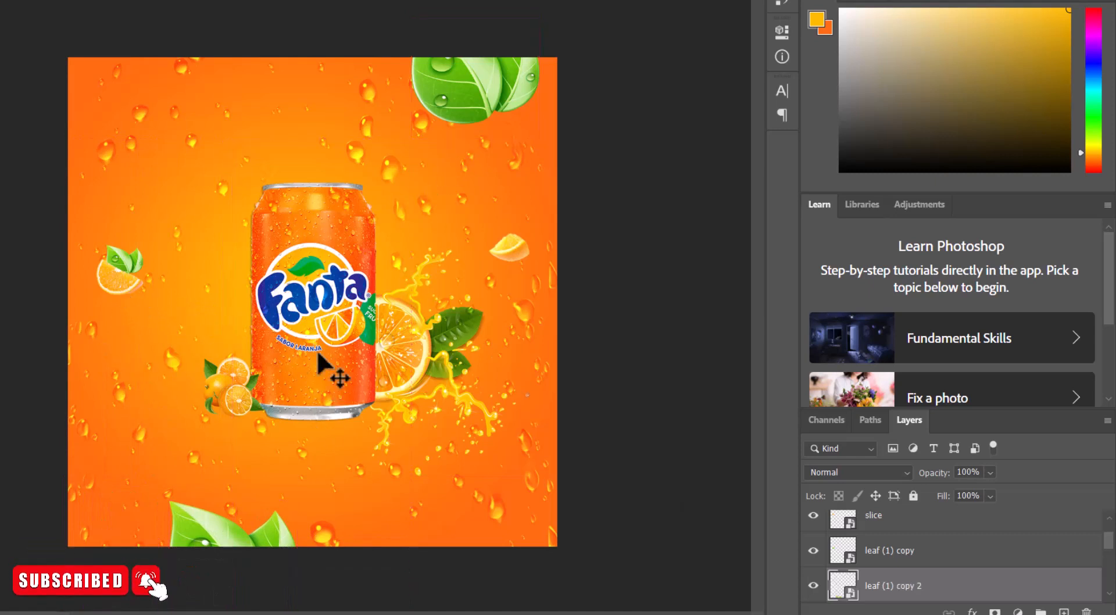
Duplicate the large leaf again, shrink it and tuck it behind the can's upper-left shoulder, with its layer below the bottle layer
click(472, 99)
drag(473, 104, 201, 261)
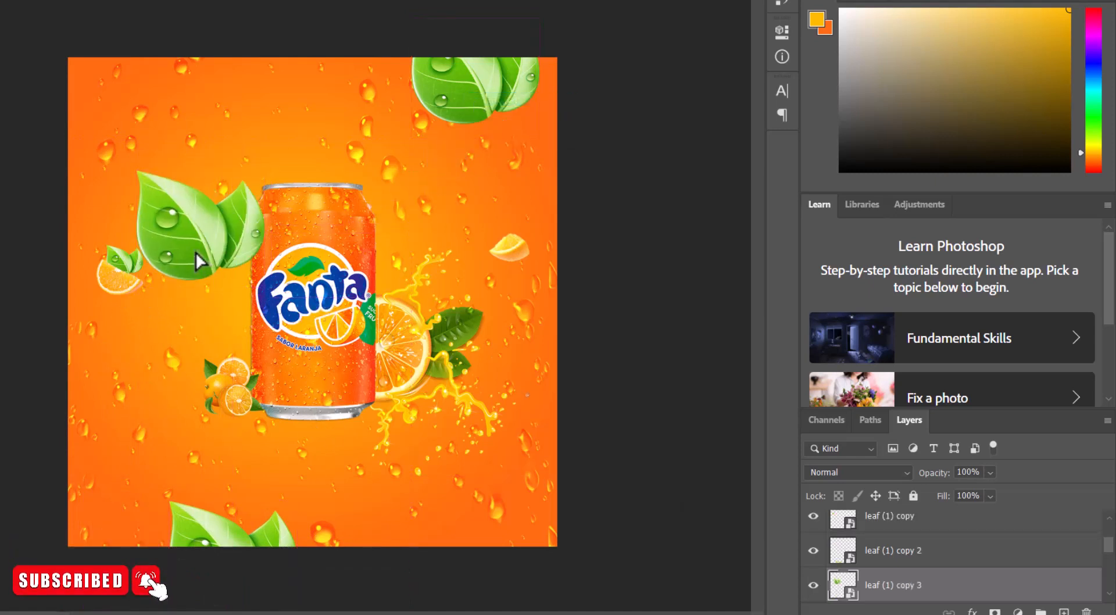
key(ctrl+t)
drag(247, 320, 196, 220)
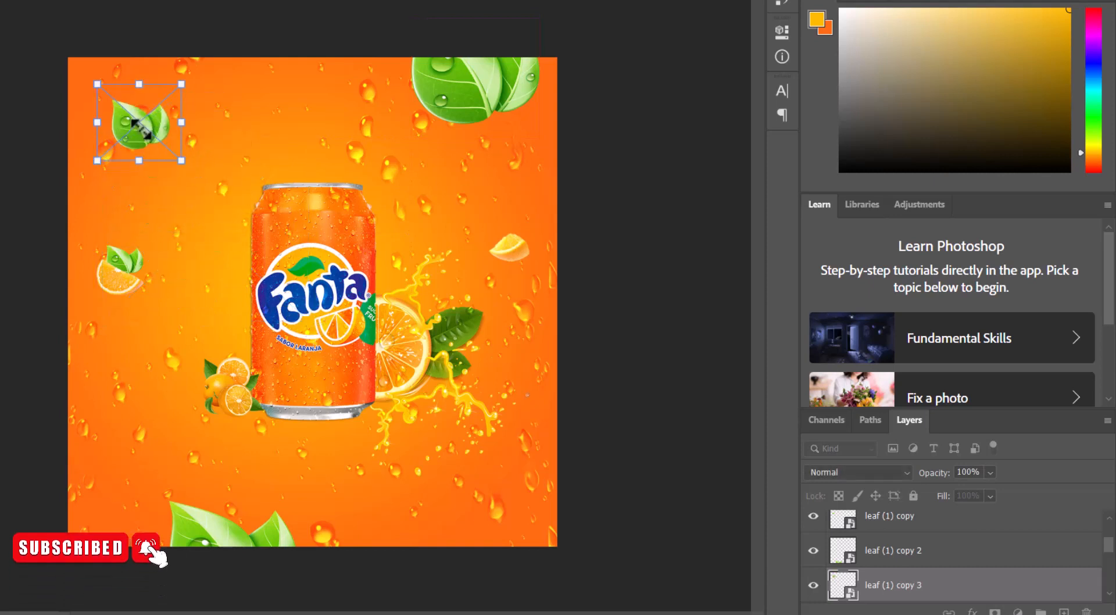
drag(138, 123, 252, 194)
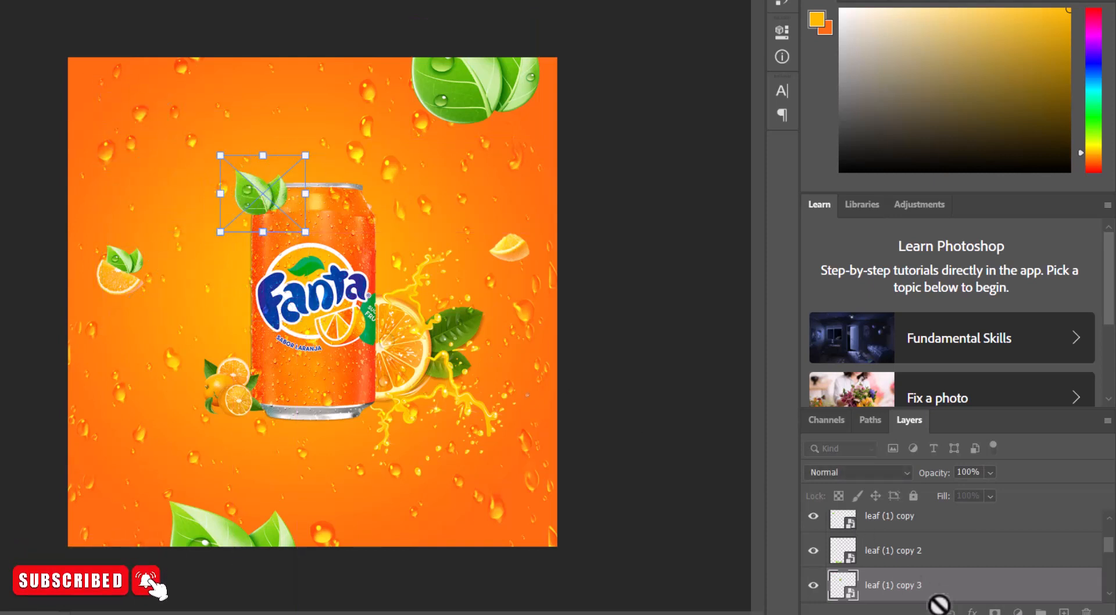
drag(939, 605, 879, 575)
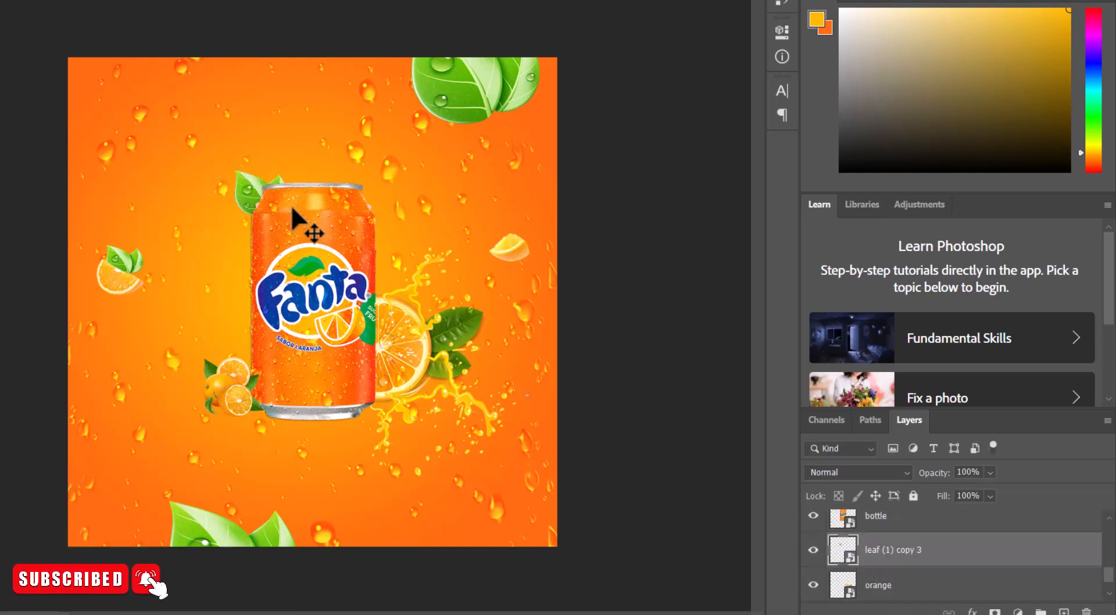
Scatter four tiny leaf copies at the canvas's upper left, just below the can, at the lower right and above right of the can
click(253, 193)
drag(253, 191, 216, 447)
drag(136, 441, 294, 437)
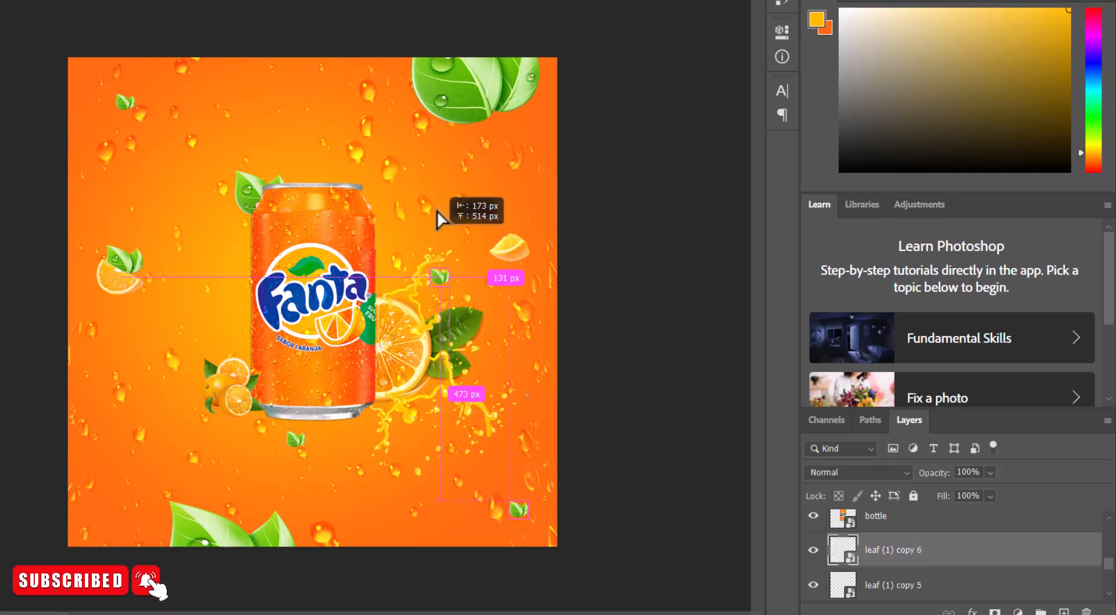
drag(438, 216, 428, 160)
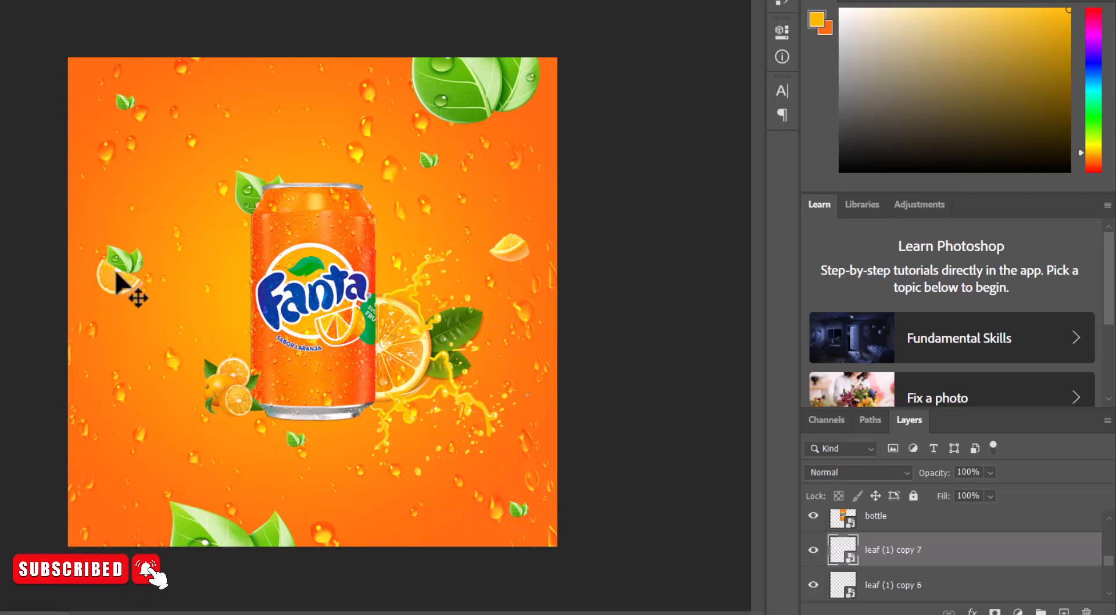
Apply a Gaussian Blur with a 1.2-pixel radius to the tiny leaf at the canvas's upper left
right_click(172, 134)
click(204, 144)
click(269, 10)
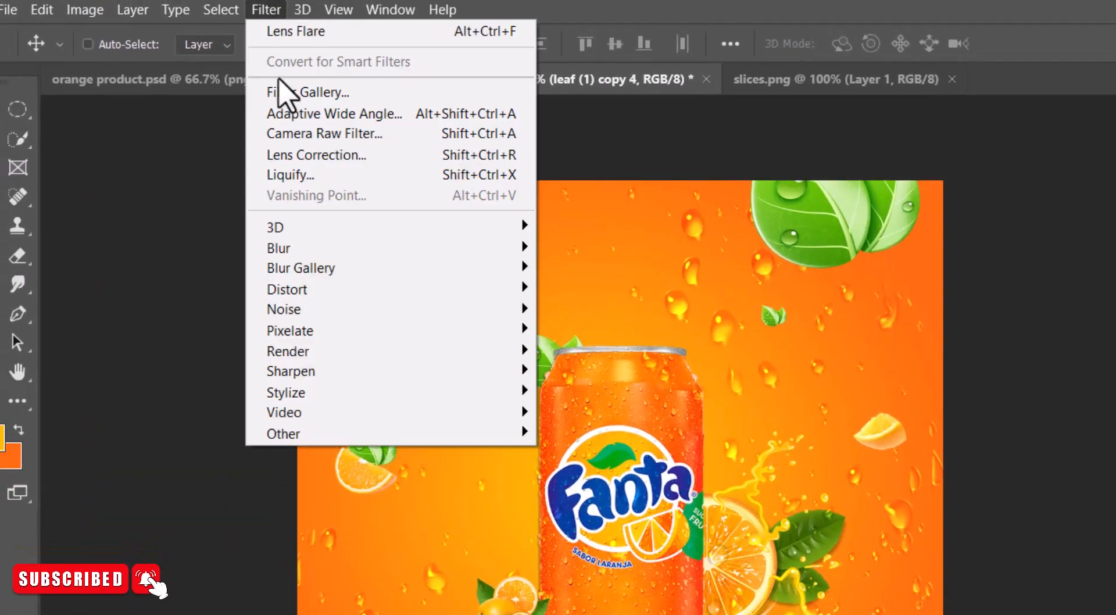
mouse_move(456, 250)
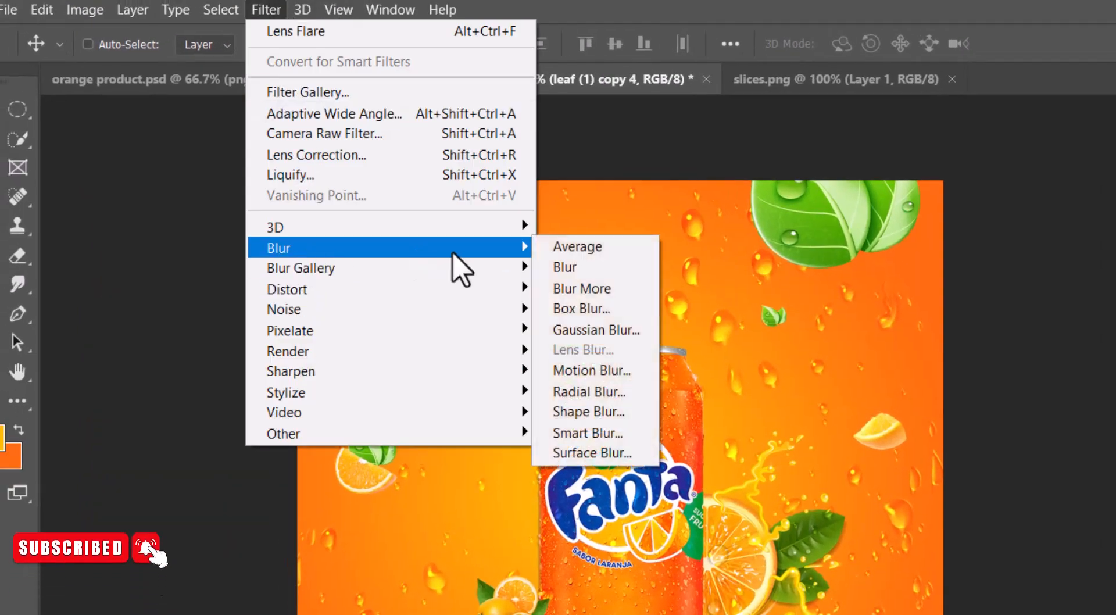
click(602, 330)
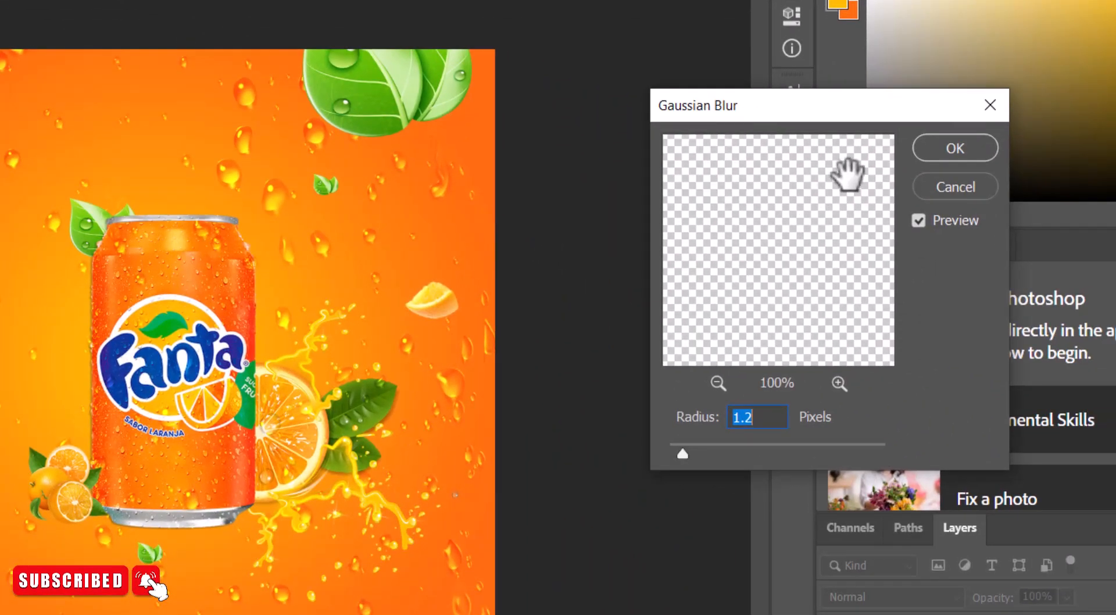
click(955, 150)
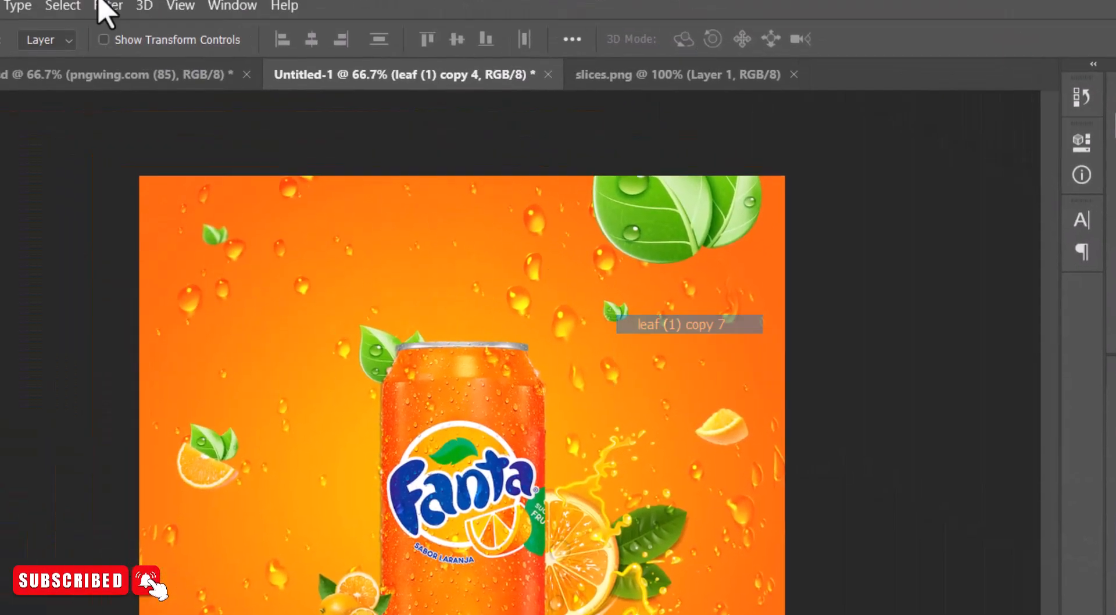
Apply the same 1.2-pixel Gaussian Blur to the tiny leaf above right of the can
click(117, 10)
click(124, 35)
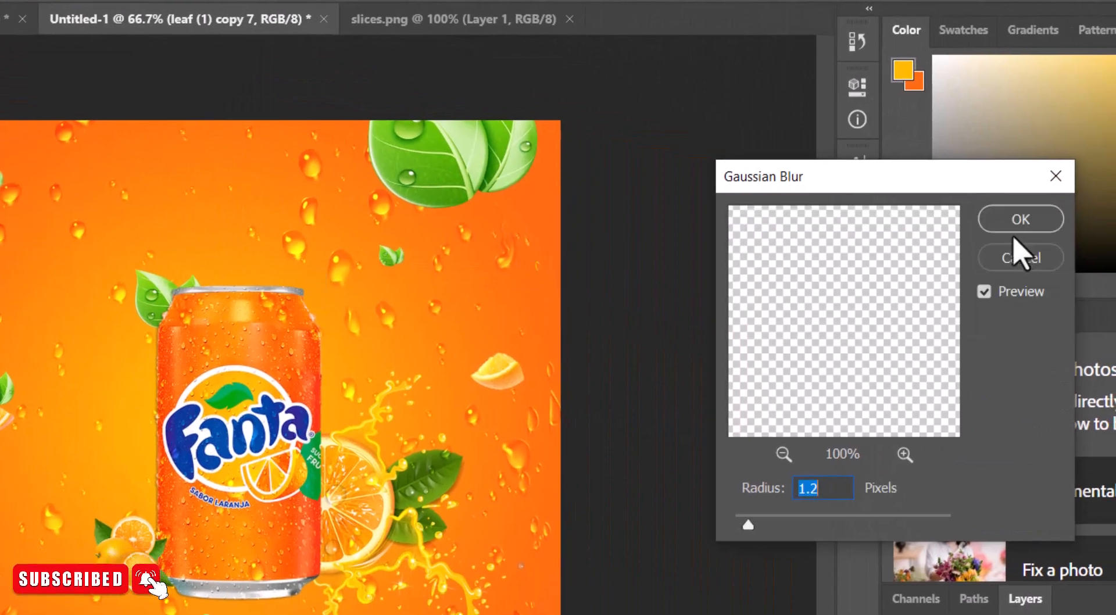
key(Return)
Apply a Gaussian Blur with a 2.0-pixel radius to the small leaf behind the orange slice left of the can
right_click(281, 295)
click(294, 304)
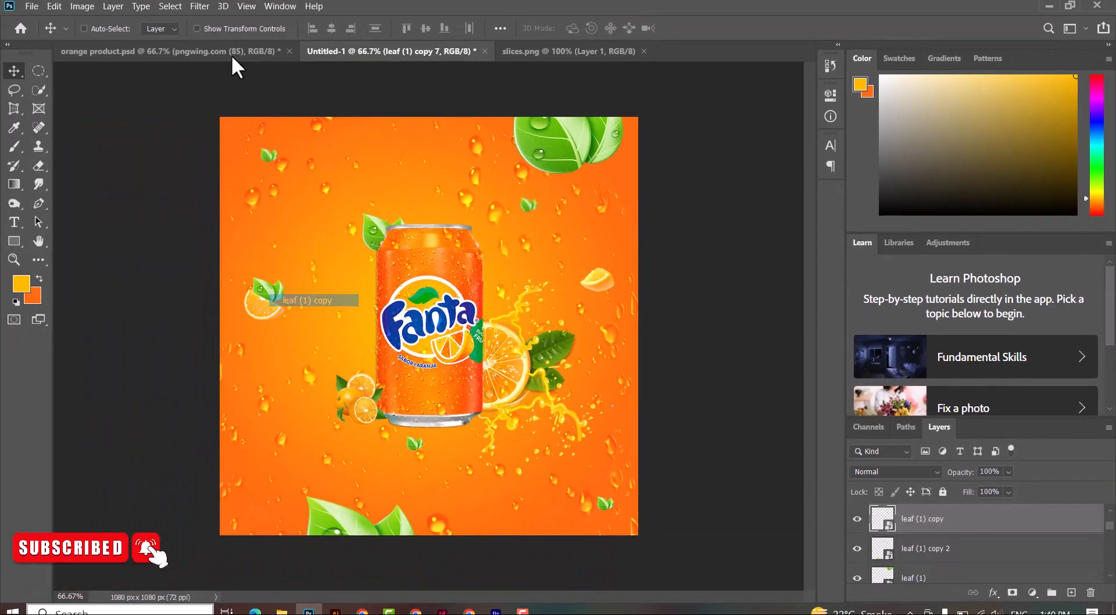
click(199, 6)
click(207, 20)
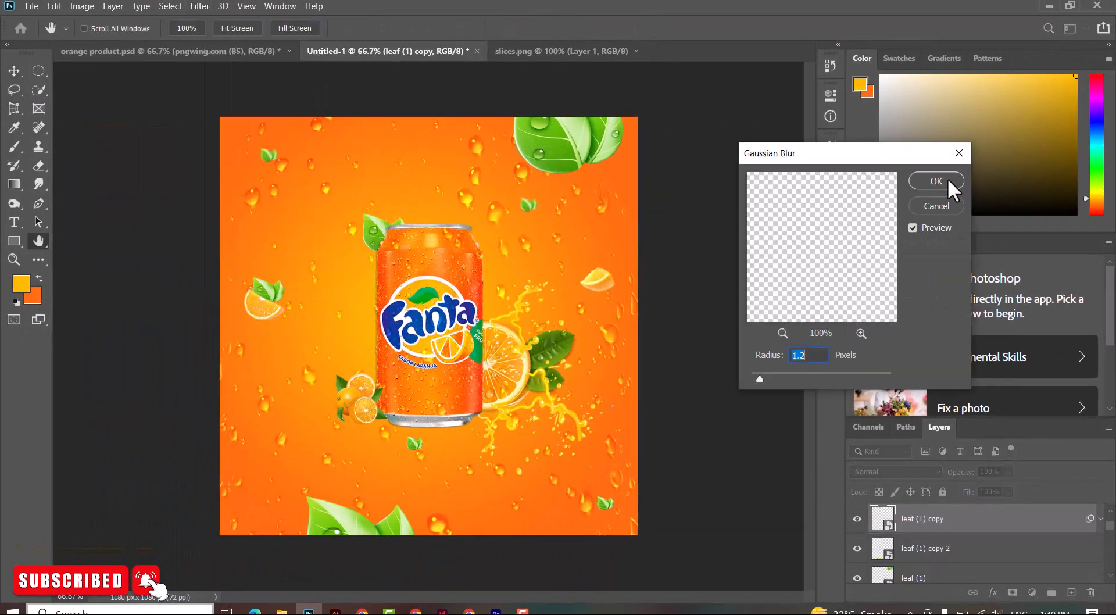
drag(760, 380, 766, 378)
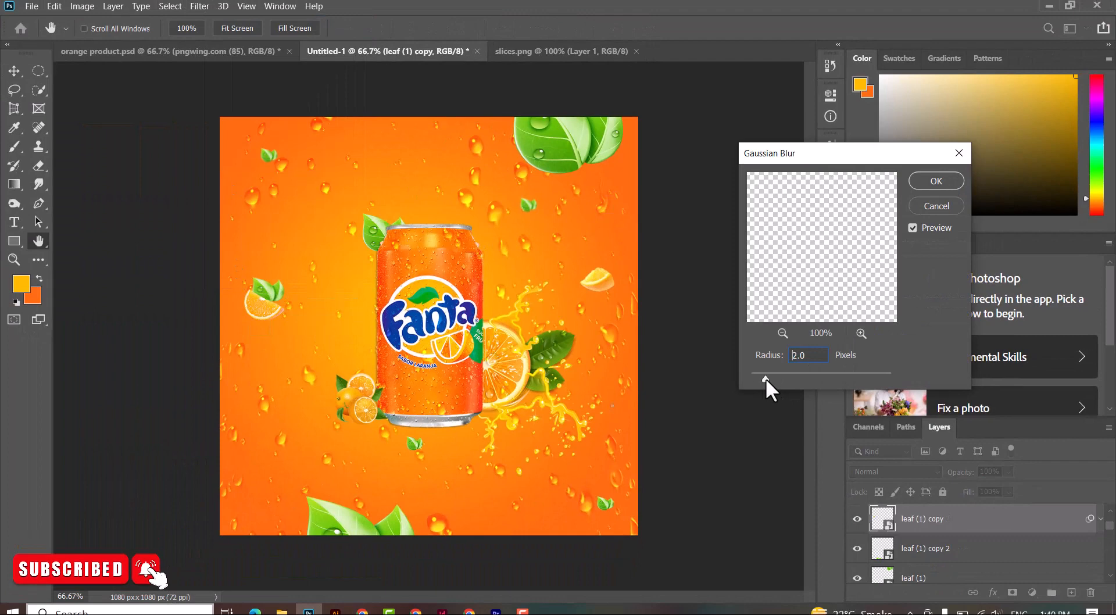
click(936, 182)
Rasterize the slice layer and soften the orange slice left of the can with the Smudge tool
right_click(258, 317)
click(280, 321)
click(38, 183)
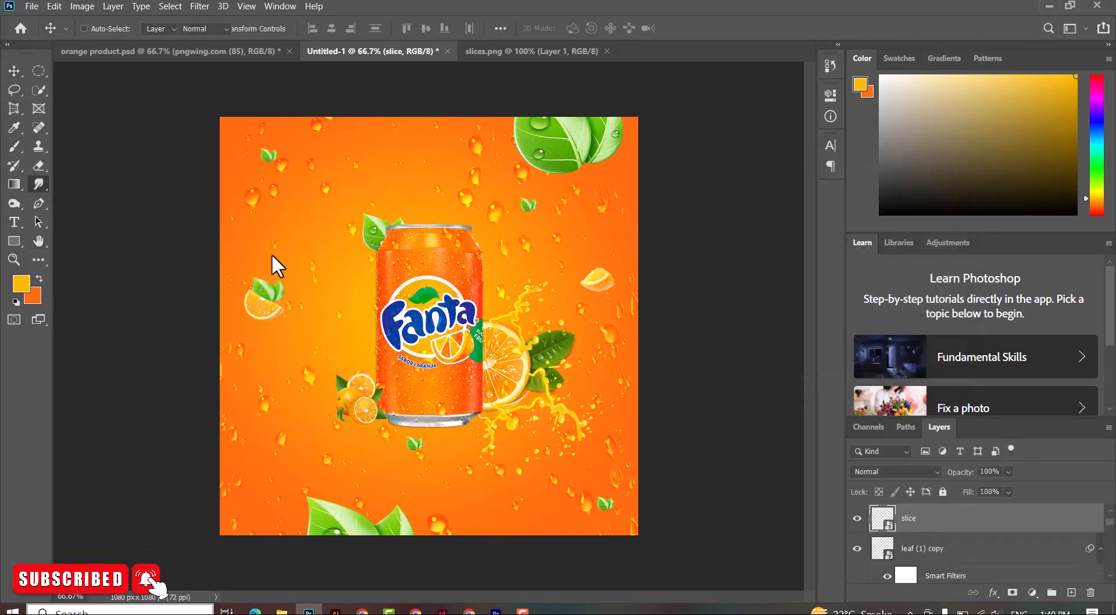
click(341, 253)
click(599, 247)
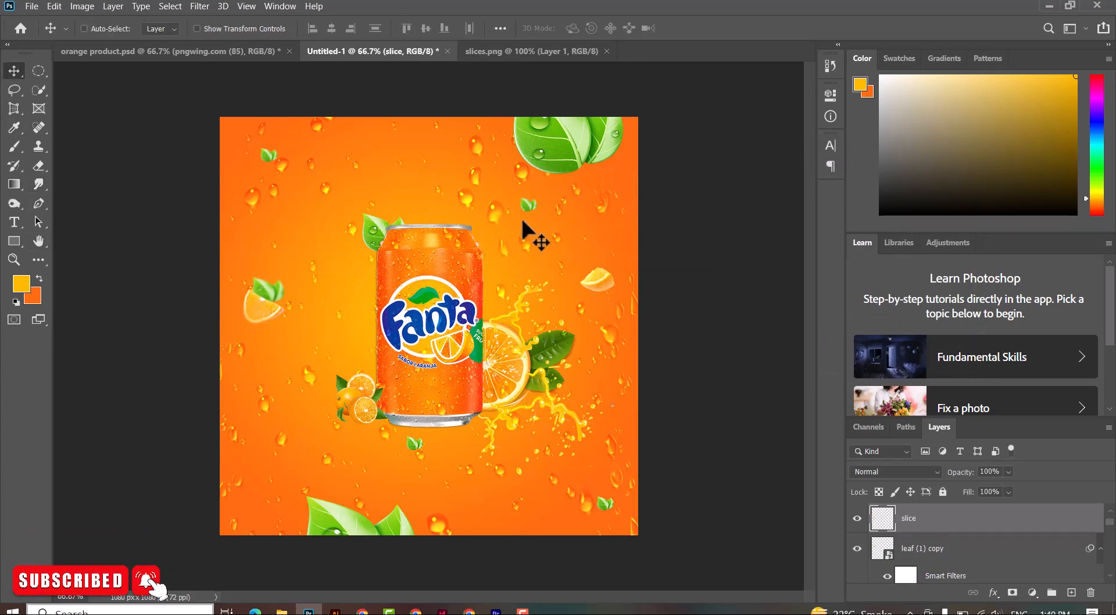
Apply a Gaussian Blur to the large leaf at the canvas's upper-right corner
right_click(558, 164)
click(588, 184)
click(200, 6)
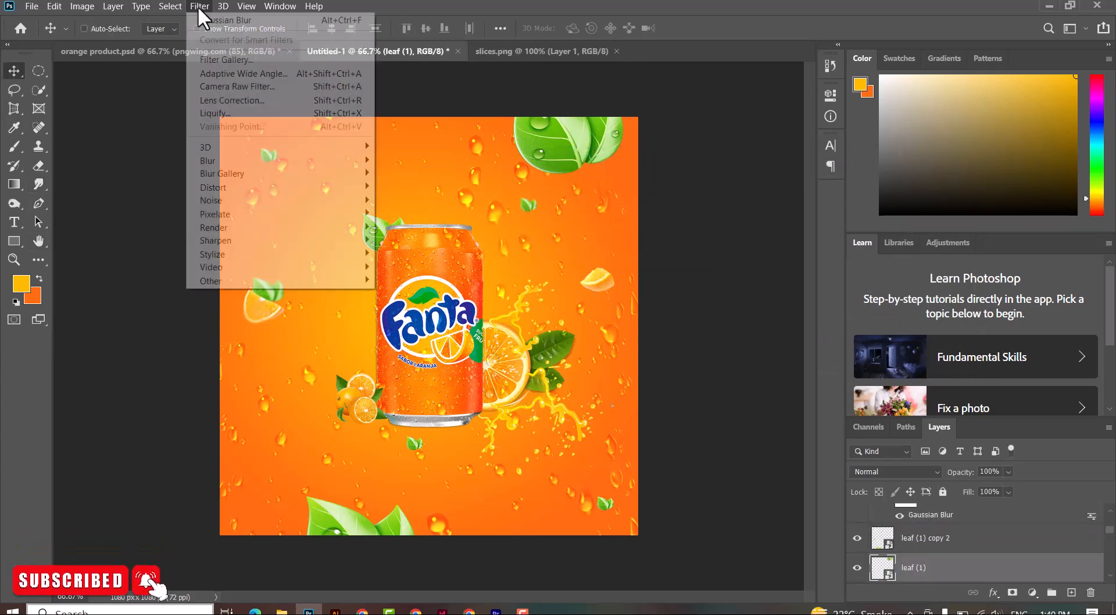
click(226, 20)
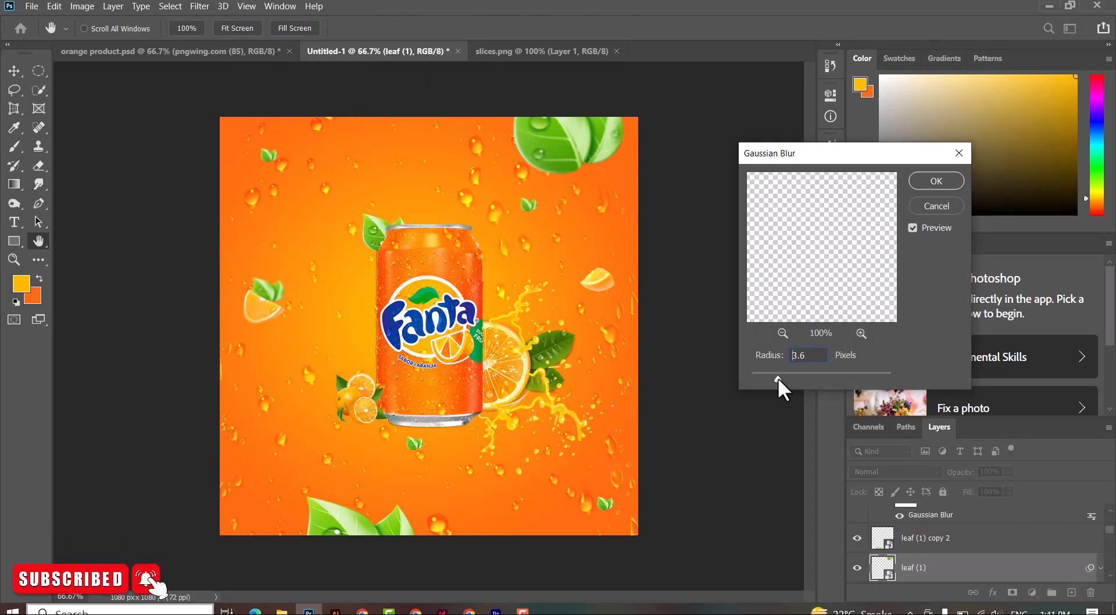
key(Return)
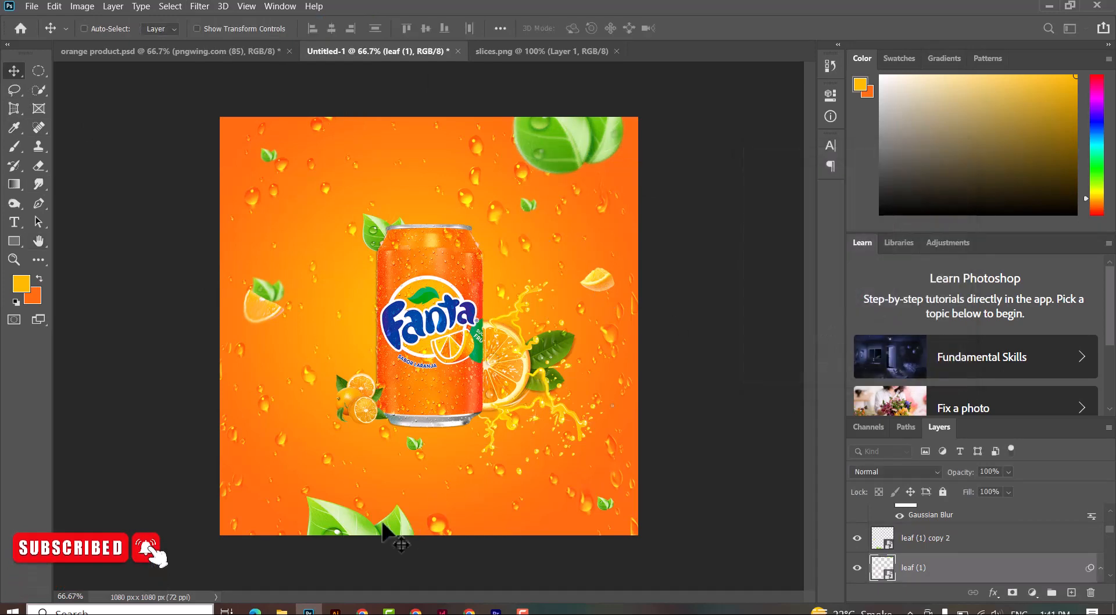
Apply a Gaussian Blur with a 2.2-pixel radius to the large leaf at the canvas's bottom edge
right_click(384, 527)
click(407, 535)
click(200, 7)
click(225, 20)
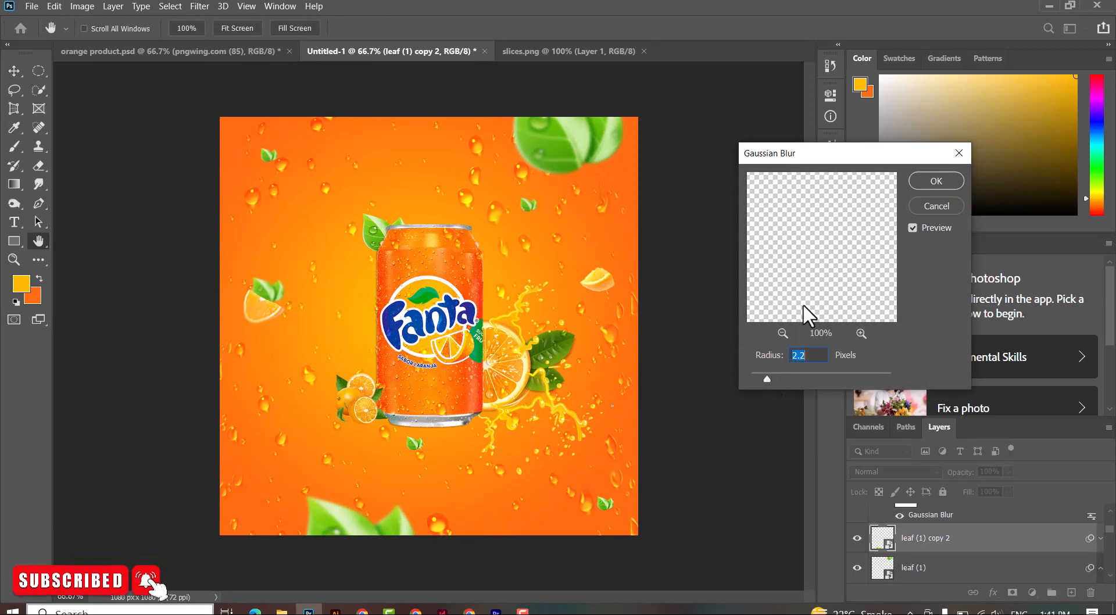
Apply a Gaussian Blur with a 2.2-pixel radius to the tiny leaf just below the can
right_click(416, 448)
click(459, 454)
click(200, 7)
click(213, 21)
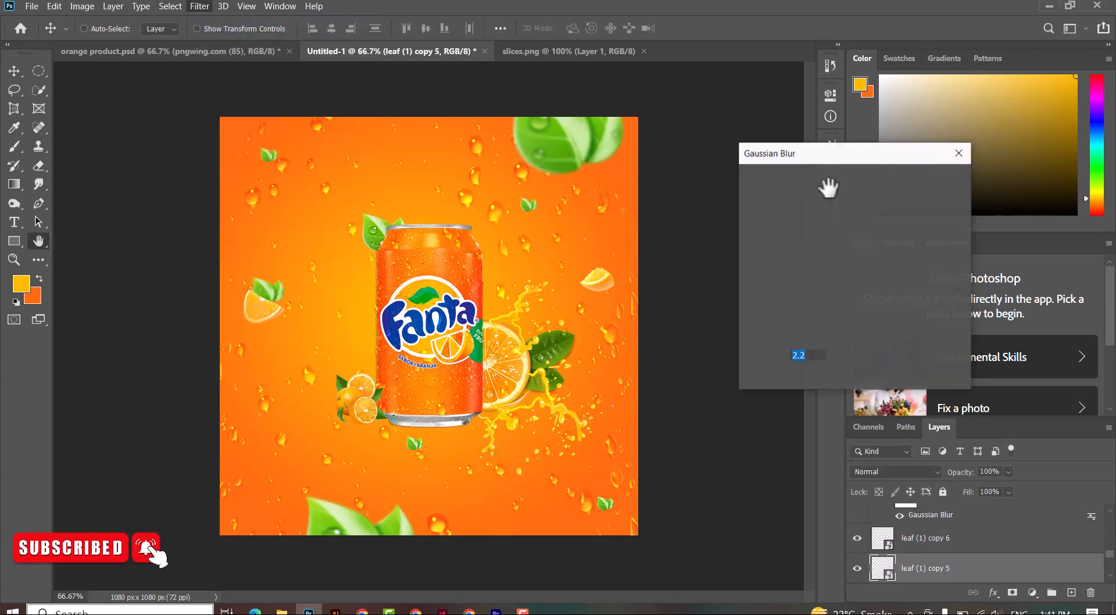
click(928, 182)
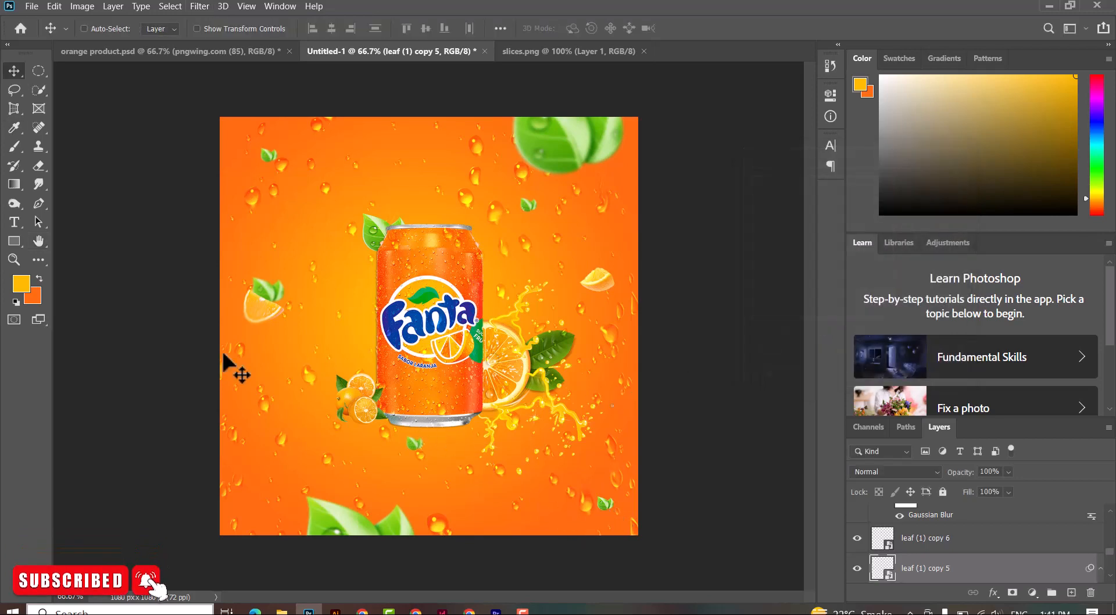
Rasterize the leaf (1) copy 5 layer for use with the Smudge tool
click(39, 185)
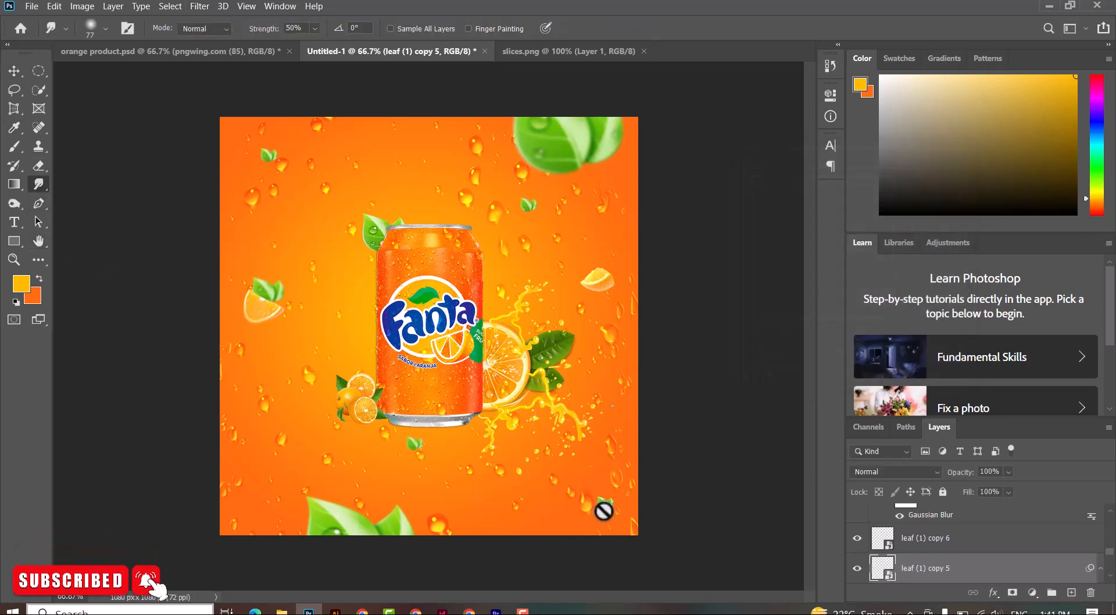
click(623, 503)
key(Return)
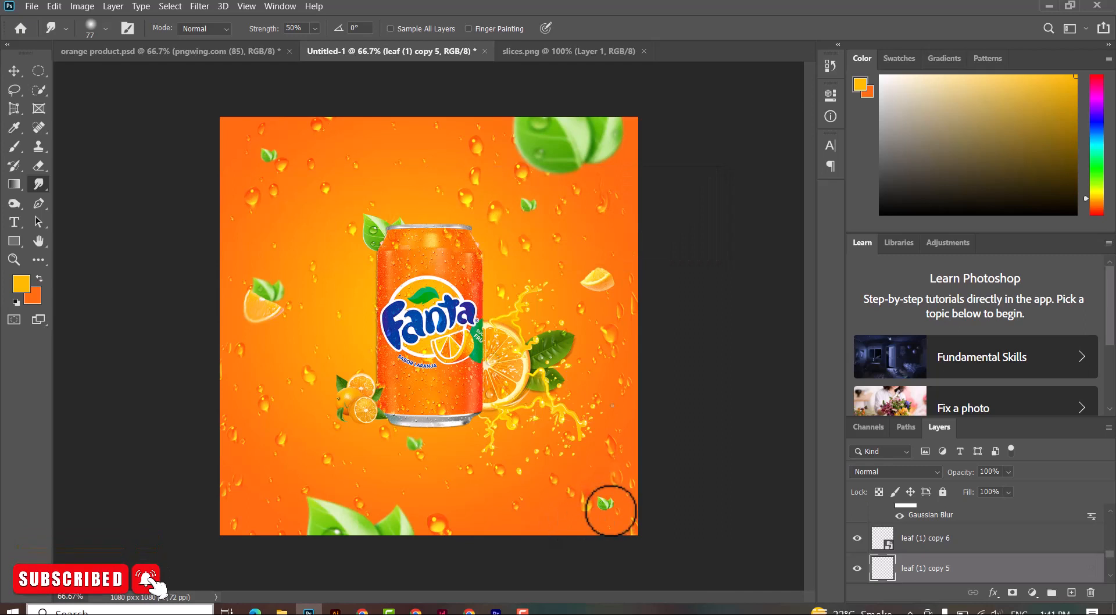
key(v)
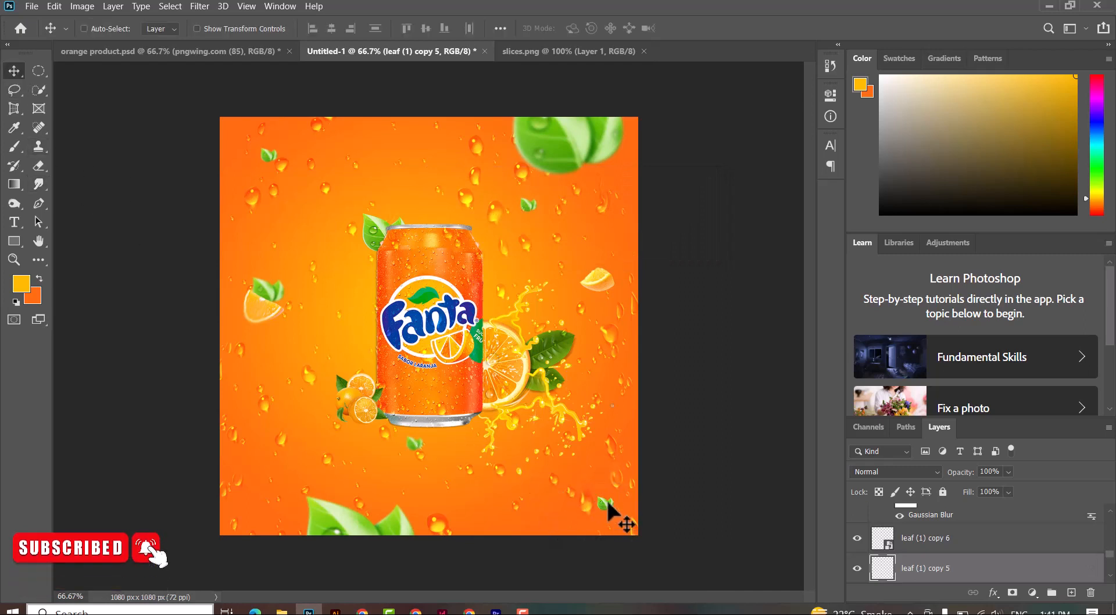
Rasterize the leaf (1) copy 6 layer and smudge the tiny leaf near the canvas's lower-right corner
right_click(606, 511)
click(639, 511)
click(32, 185)
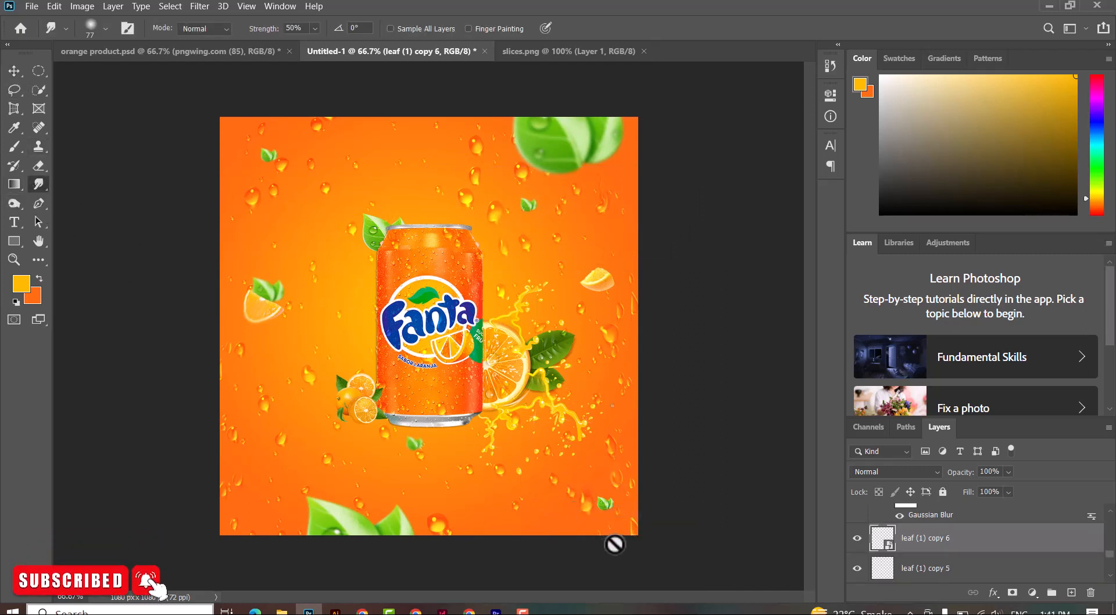
click(615, 506)
click(538, 251)
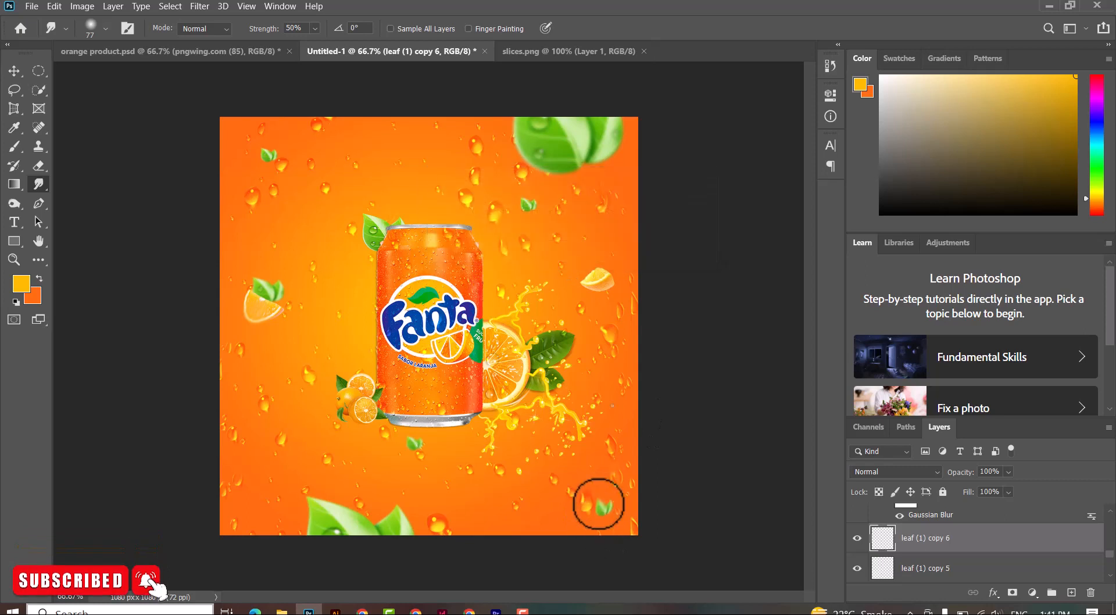
Smudge the small orange slice on Layer 1, to the right of the can
right_click(593, 274)
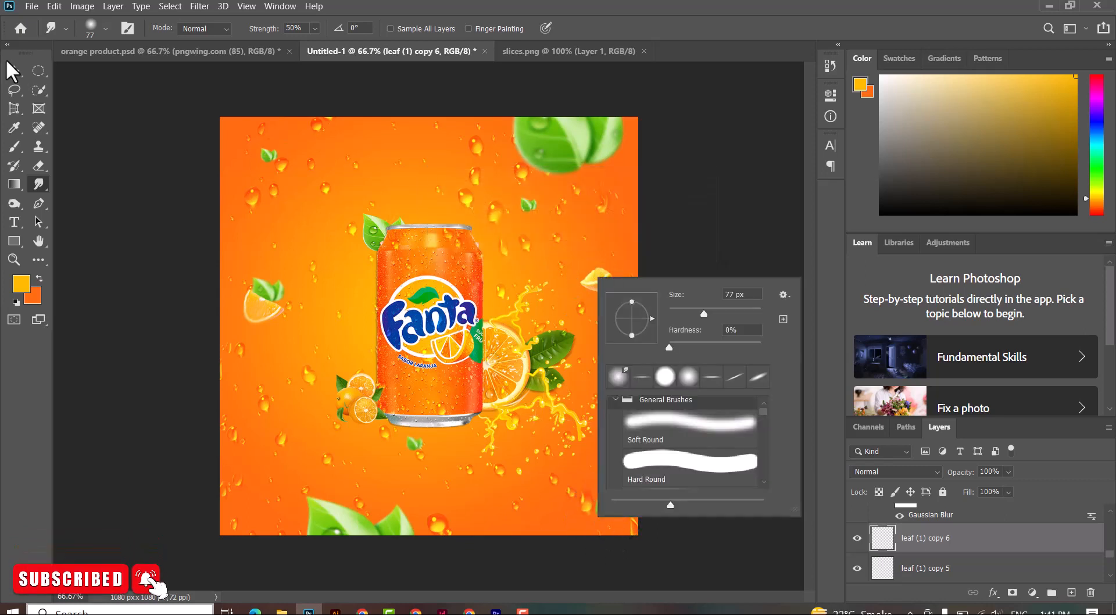
key(Escape)
key(v)
key(ctrl+shift+alt+n)
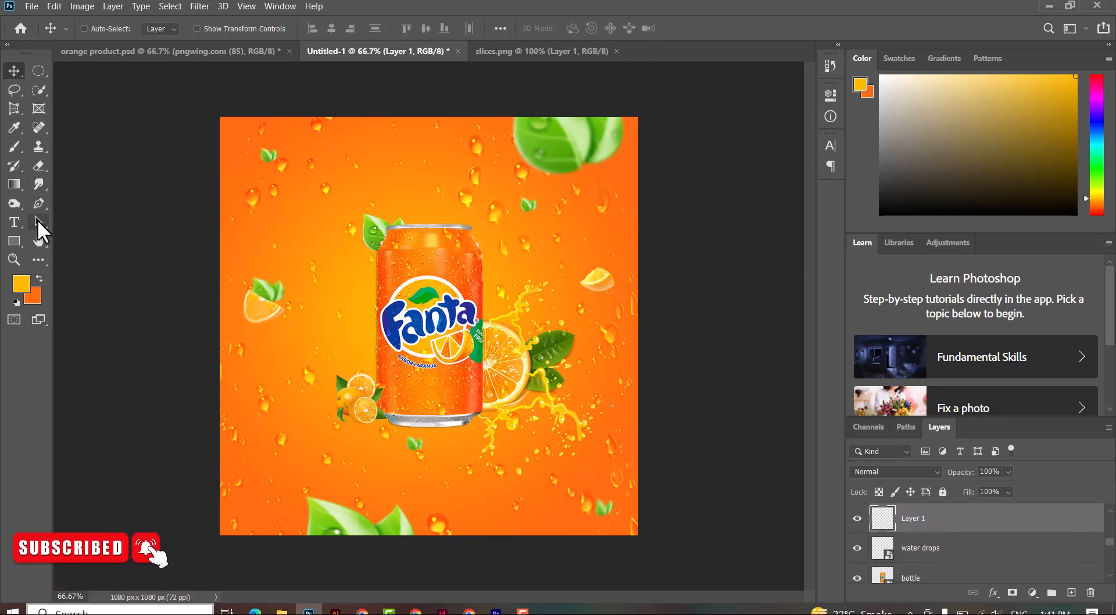
click(38, 185)
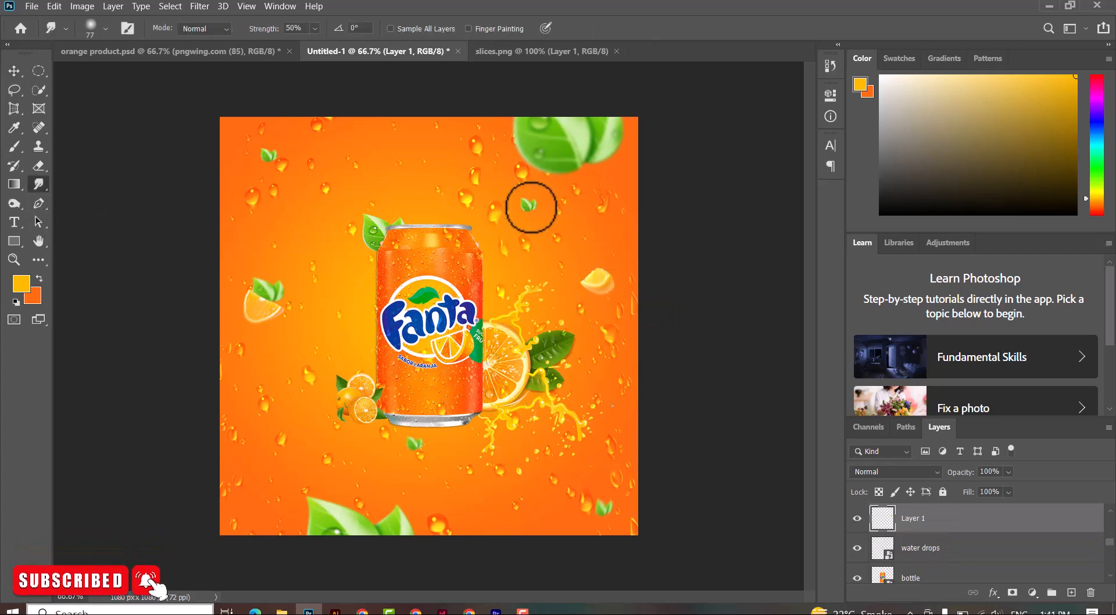
Rasterize the leaf (1) copy 3 layer and smudge the leaf behind the can's upper-left edge
click(14, 70)
right_click(374, 234)
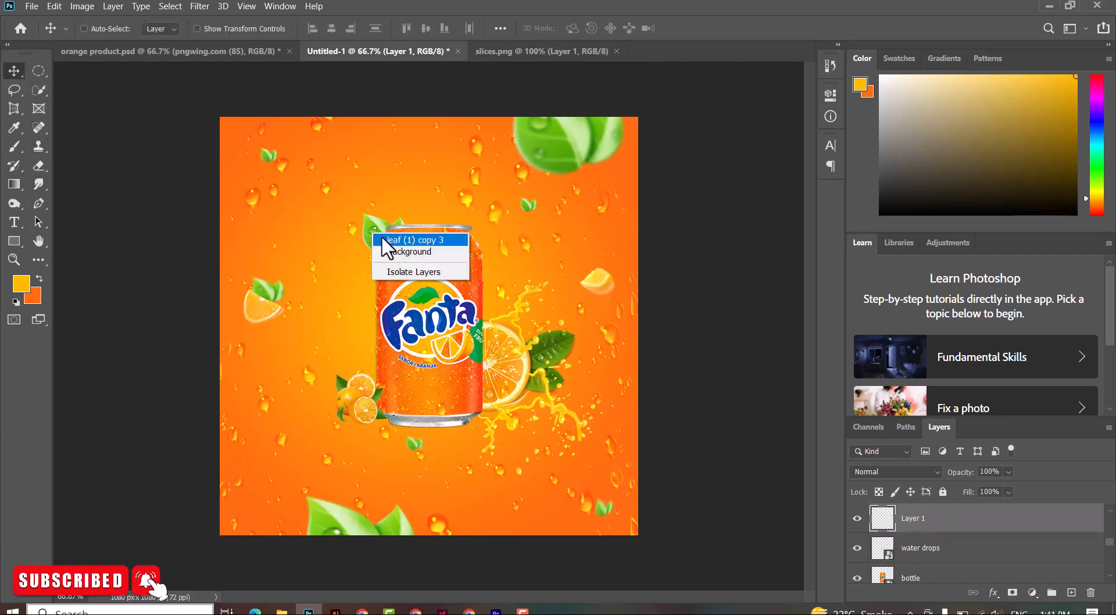
click(384, 251)
click(36, 185)
click(487, 207)
click(531, 248)
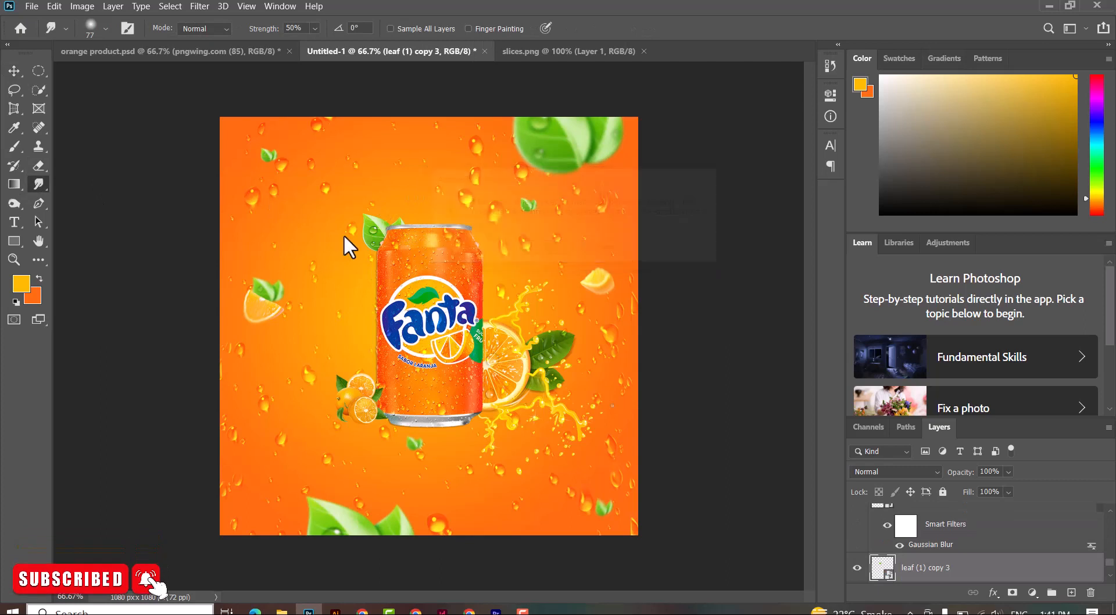
click(14, 70)
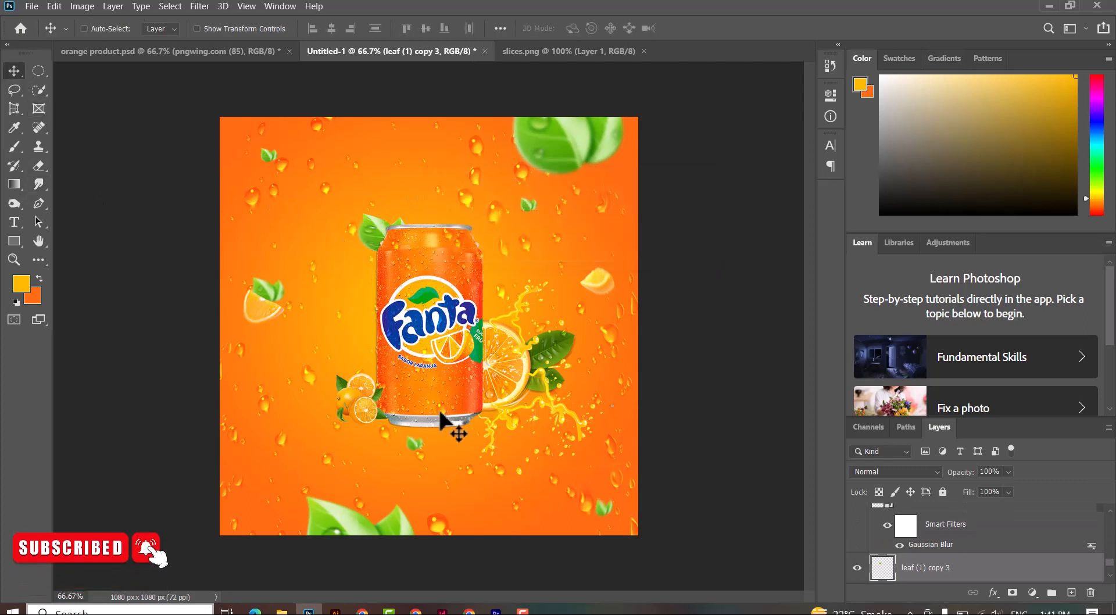
Add an empty layer directly above the Background and set the foreground color to black for the shadows
scroll(1002, 569, down, 2)
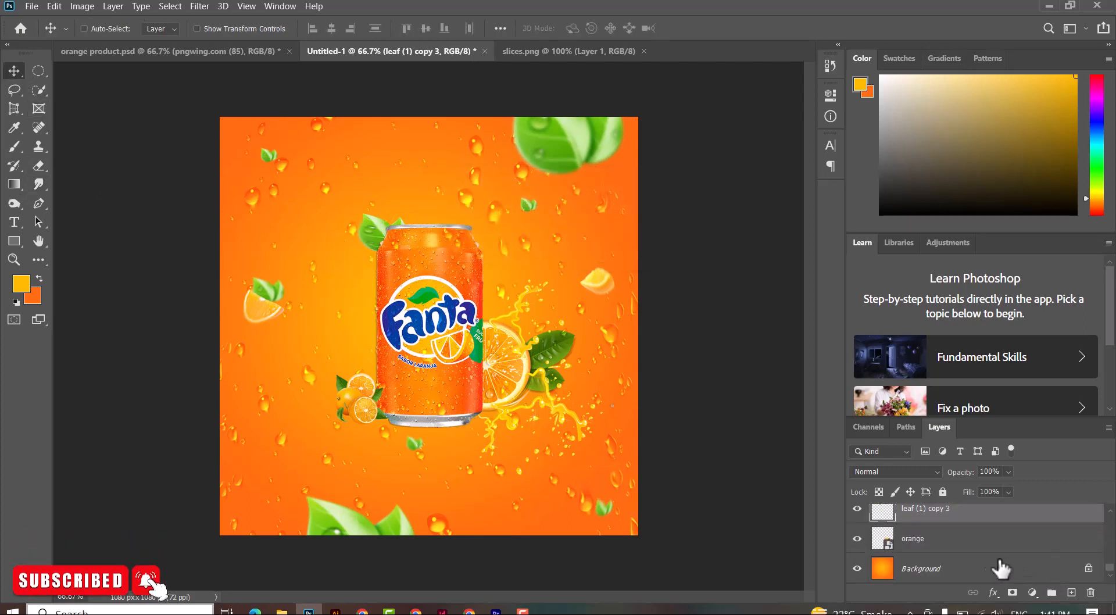
click(1097, 577)
click(1071, 592)
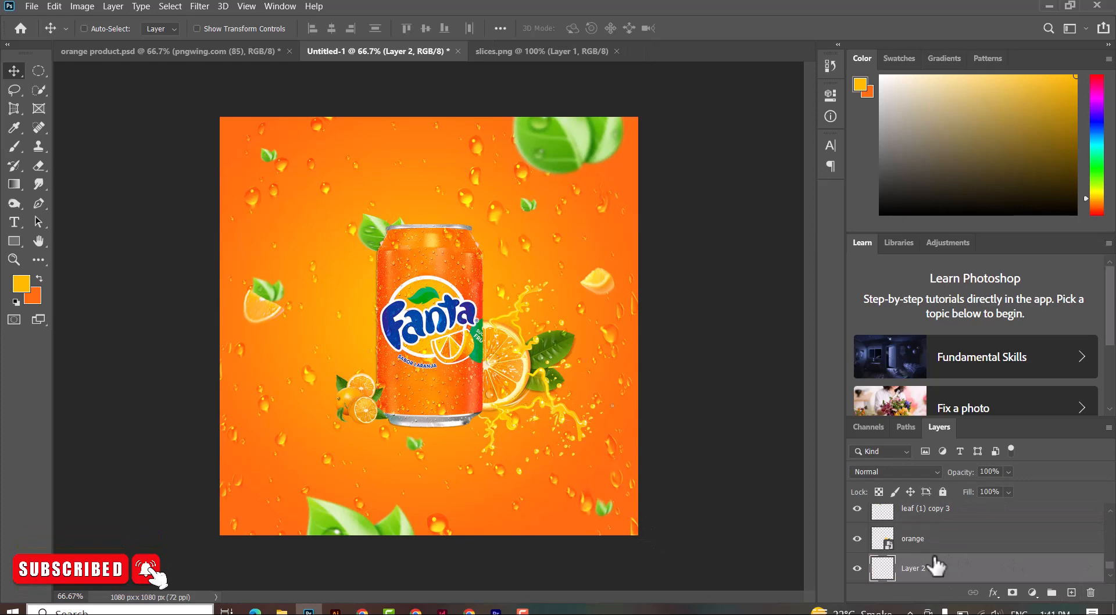
click(23, 283)
click(785, 354)
click(990, 191)
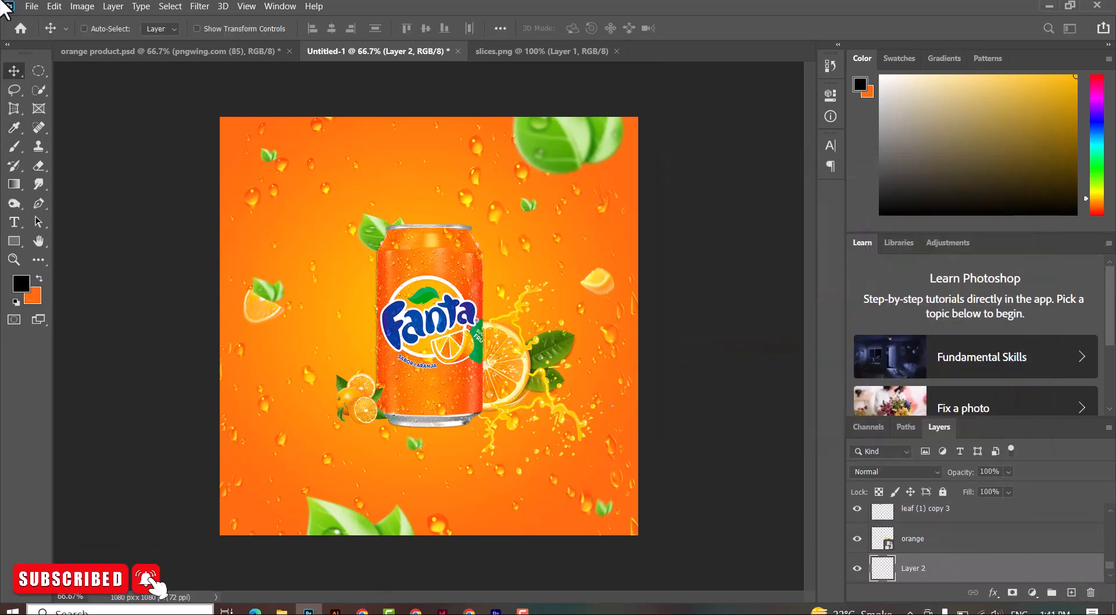
Paint a soft black shadow beneath the can with a flattened brush
click(14, 147)
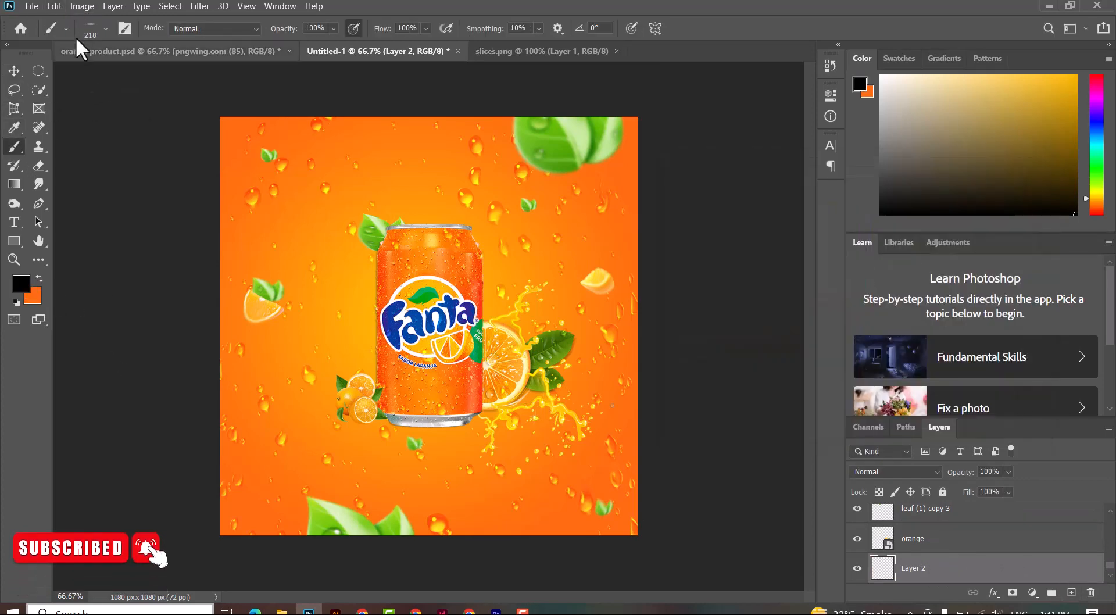
click(105, 28)
click(24, 416)
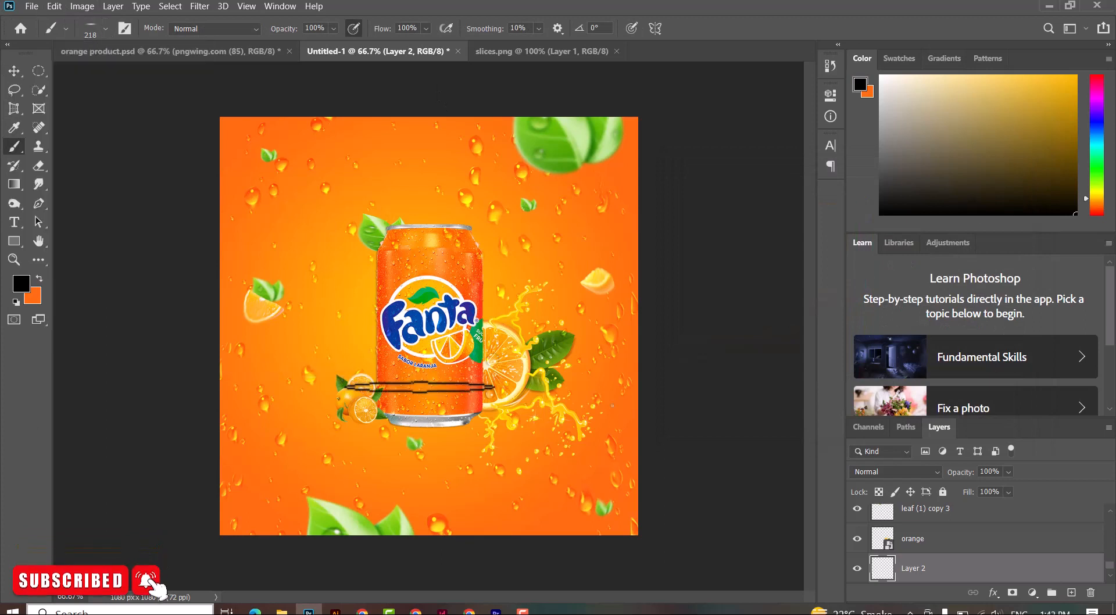
mouse_move(419, 378)
mouse_down()
mouse_move(417, 367)
mouse_move(417, 404)
mouse_move(418, 309)
mouse_up()
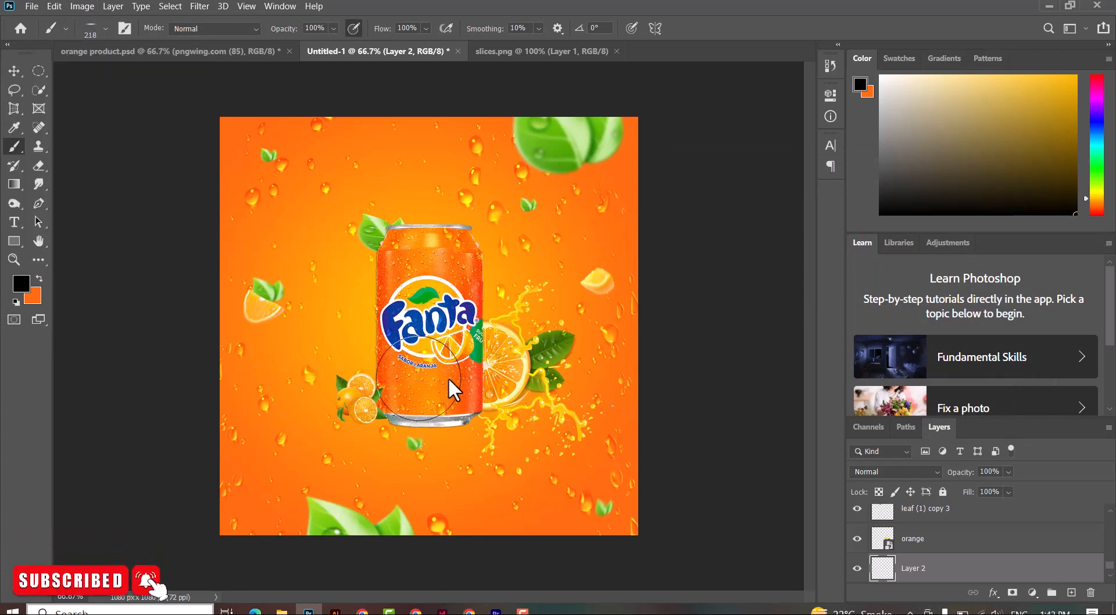
drag(420, 427, 433, 428)
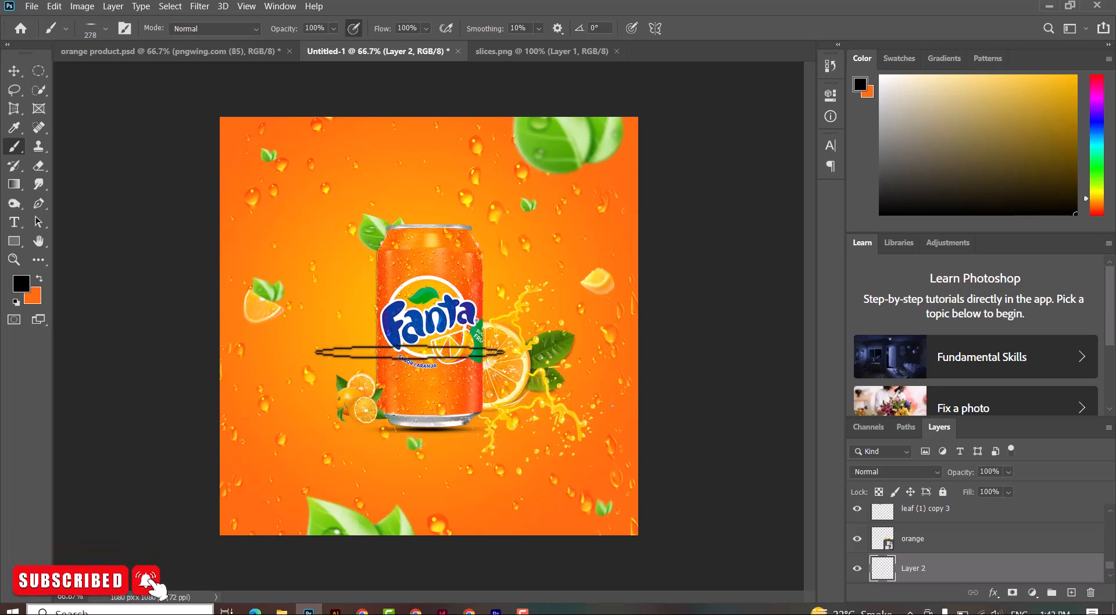
Paint thin black shadows beneath the small orange cluster and the large orange slice beside the can, resizing the flattened brush to fit
drag(409, 352, 383, 350)
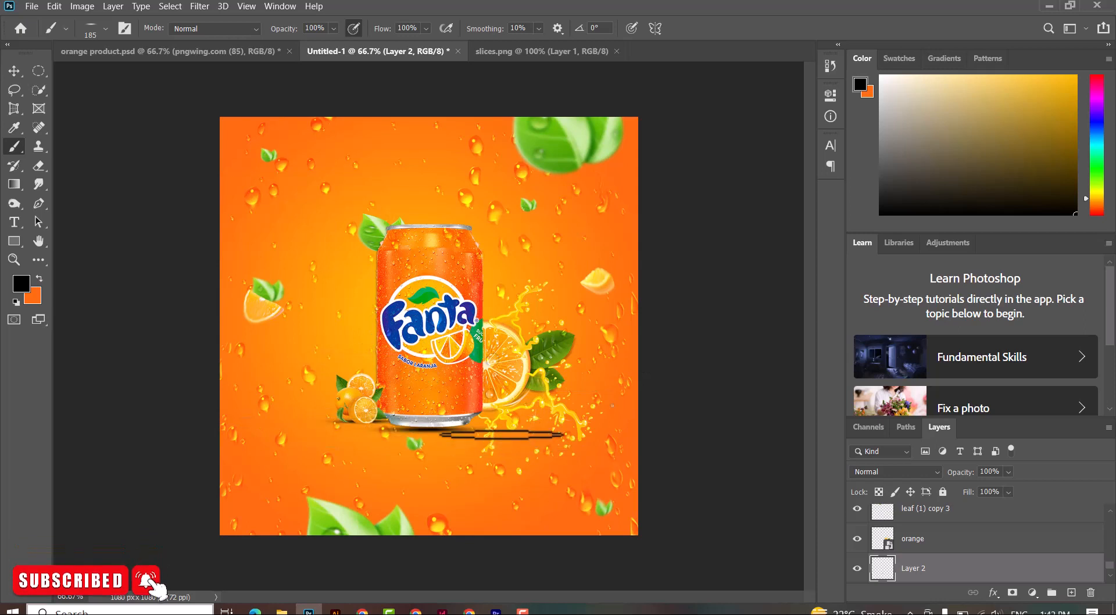
drag(375, 433, 353, 431)
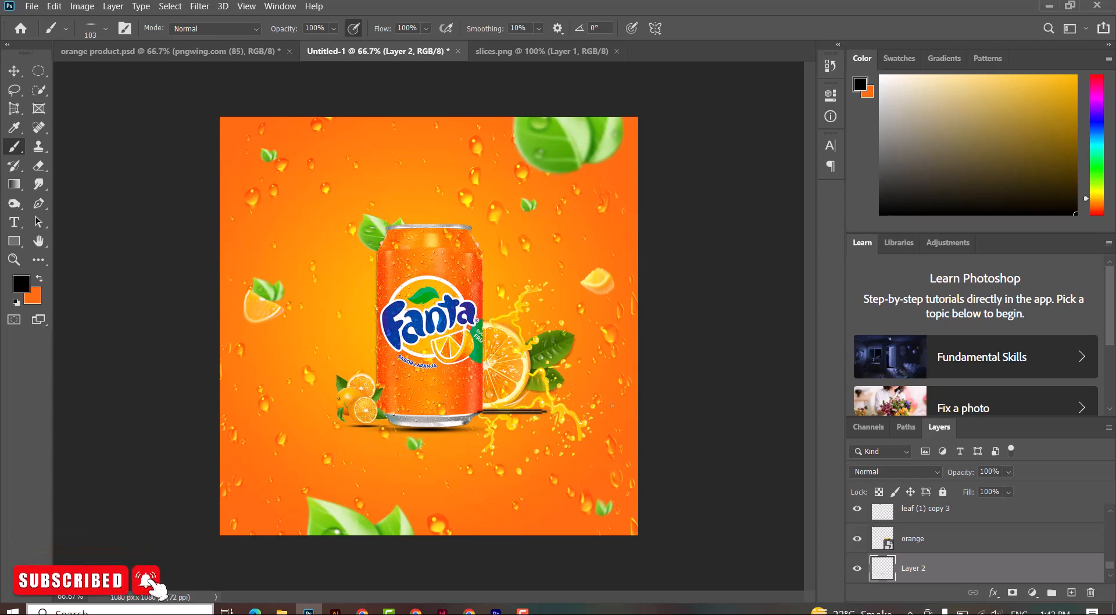
drag(530, 406, 504, 413)
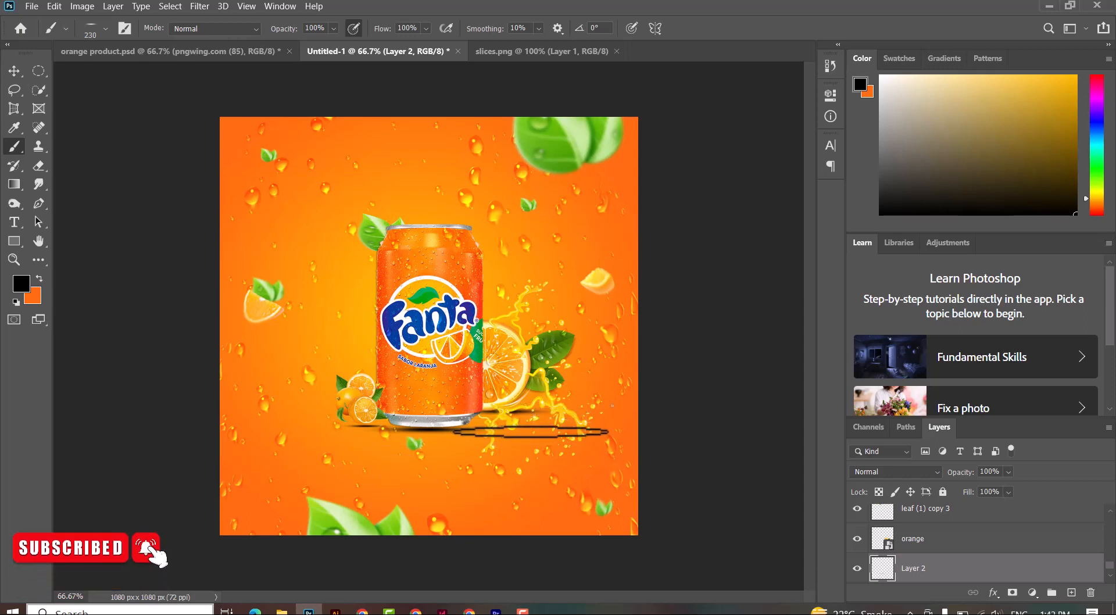
right_click(516, 407)
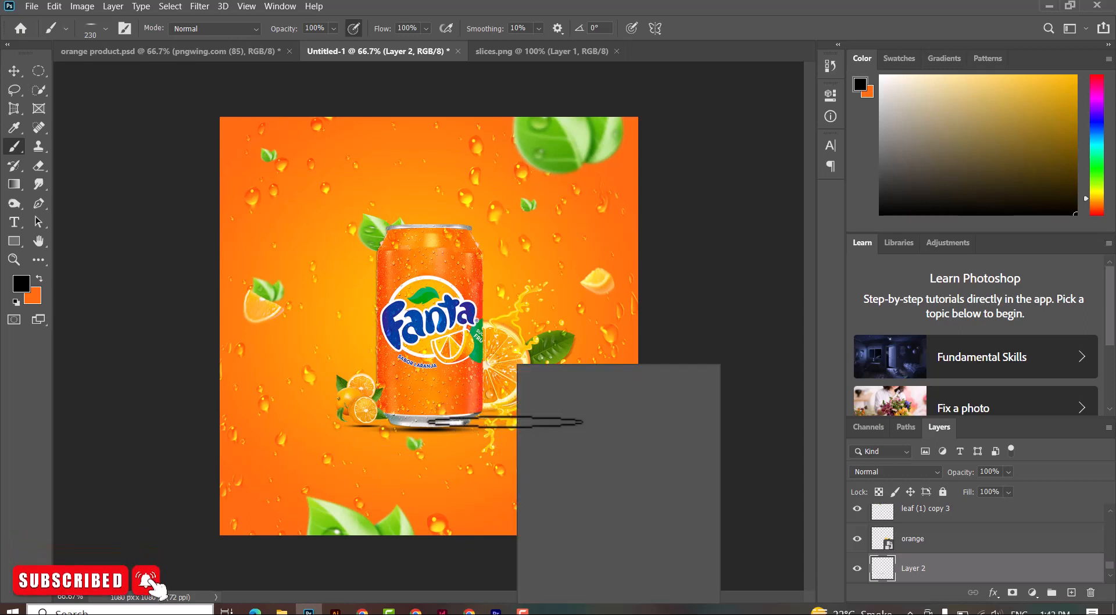
key(Escape)
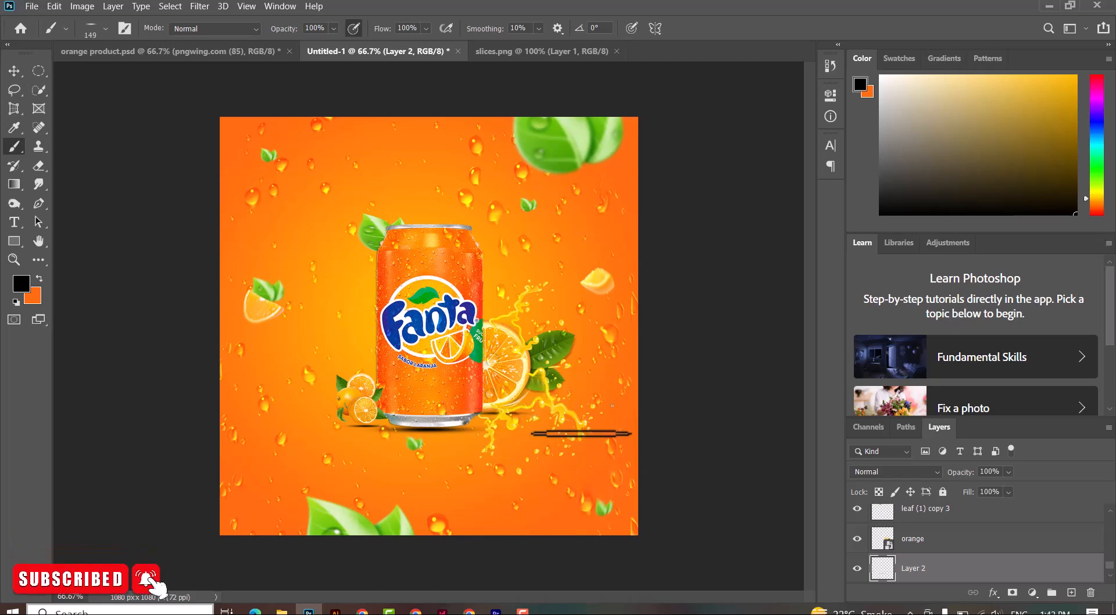
Lower the shadow layer's opacity to 60%
drag(1009, 472, 996, 490)
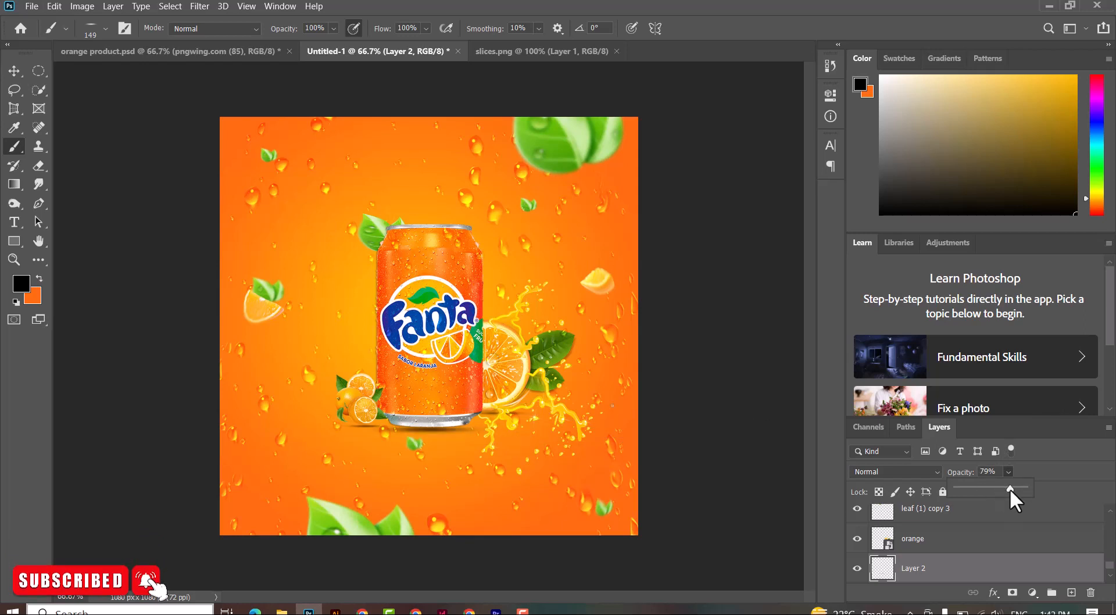
drag(1002, 490, 996, 487)
key(v)
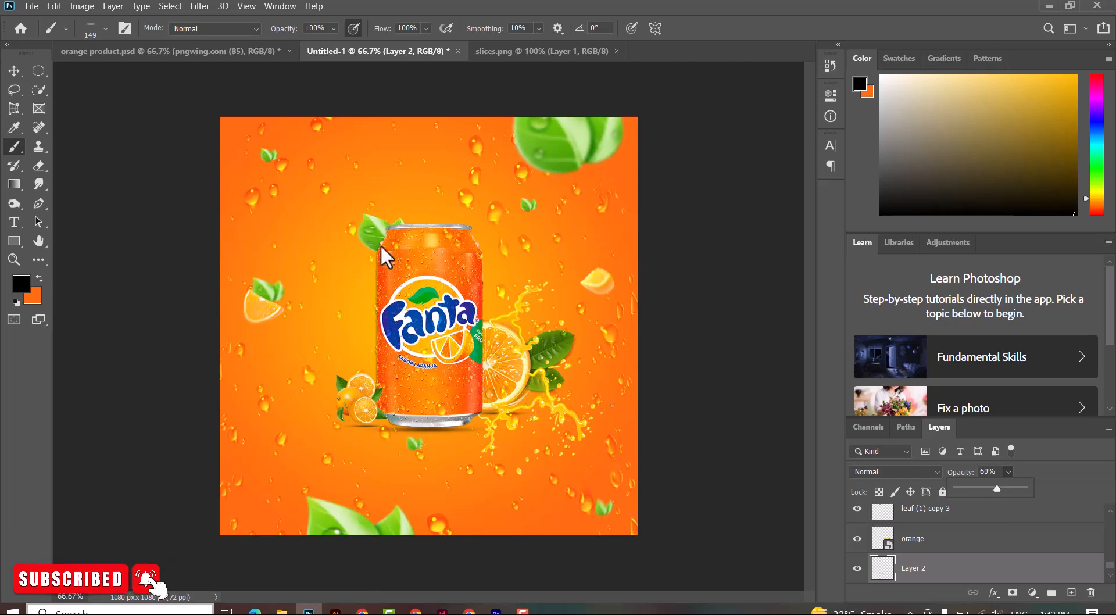
Shift the large upper leaf slightly left and move the Layer 1 orange slice to its lower edge, stacked in front of the leaf
drag(512, 169, 491, 169)
right_click(586, 276)
click(596, 278)
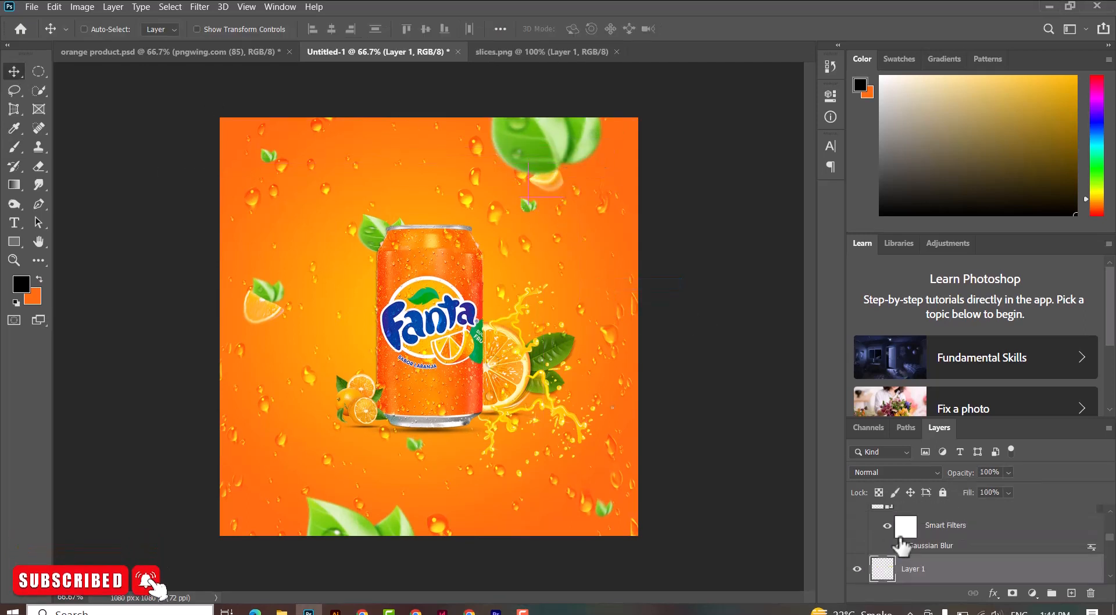
drag(884, 570, 921, 537)
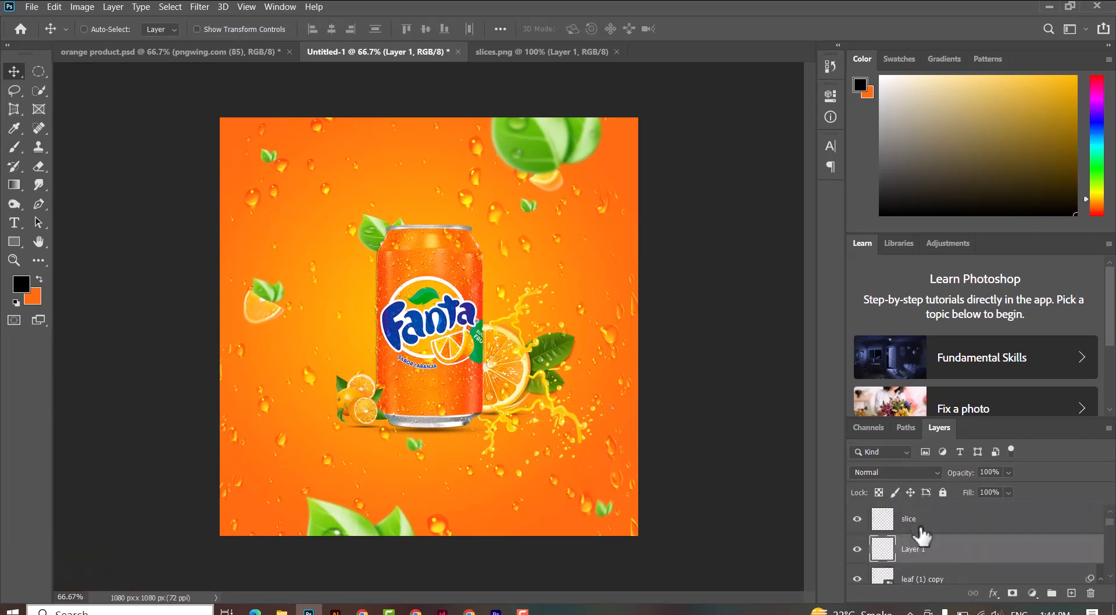
Move the tiny leaf (1) copy 7 leaf down and right into the gap above the splash
right_click(536, 208)
click(582, 214)
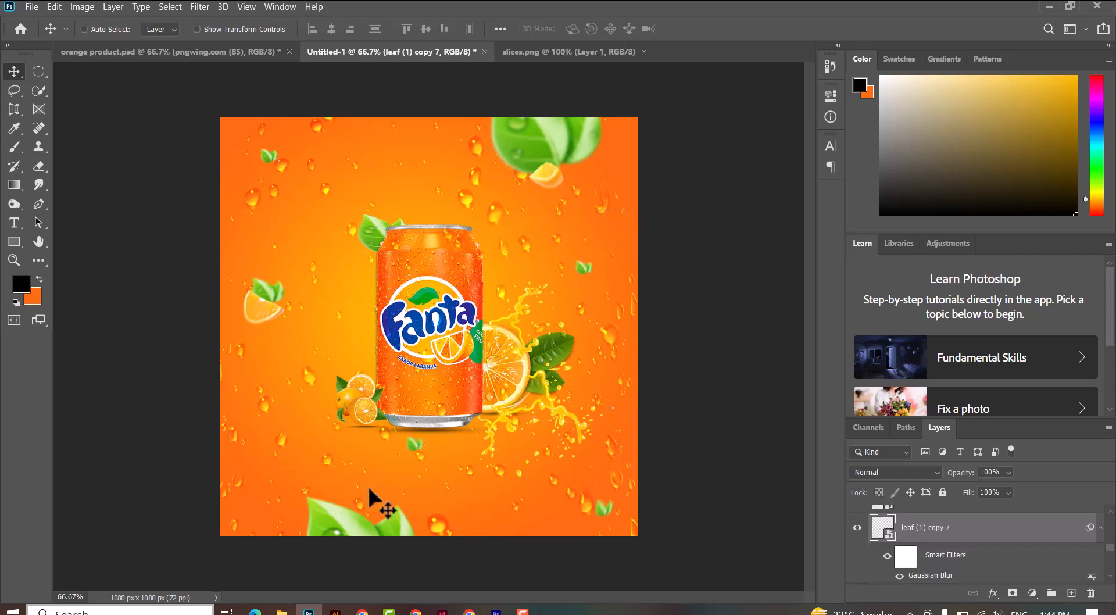
Move the large bottom leaf into the canvas's lower-left corner and rotate it about 17.1° clockwise
right_click(352, 528)
click(363, 532)
drag(360, 532, 302, 537)
key(ctrl+t)
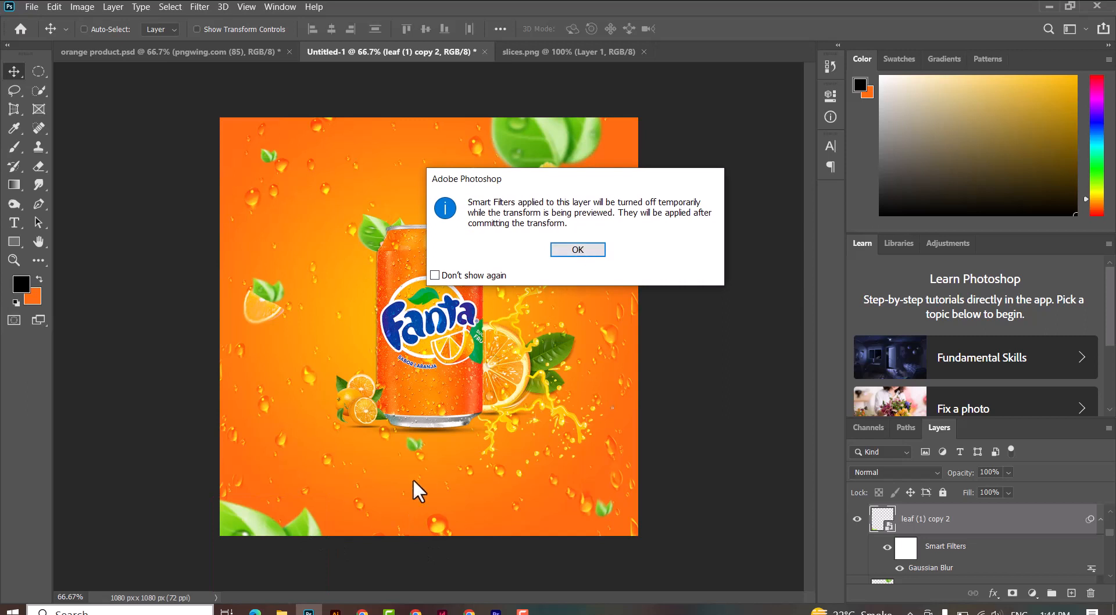
click(582, 251)
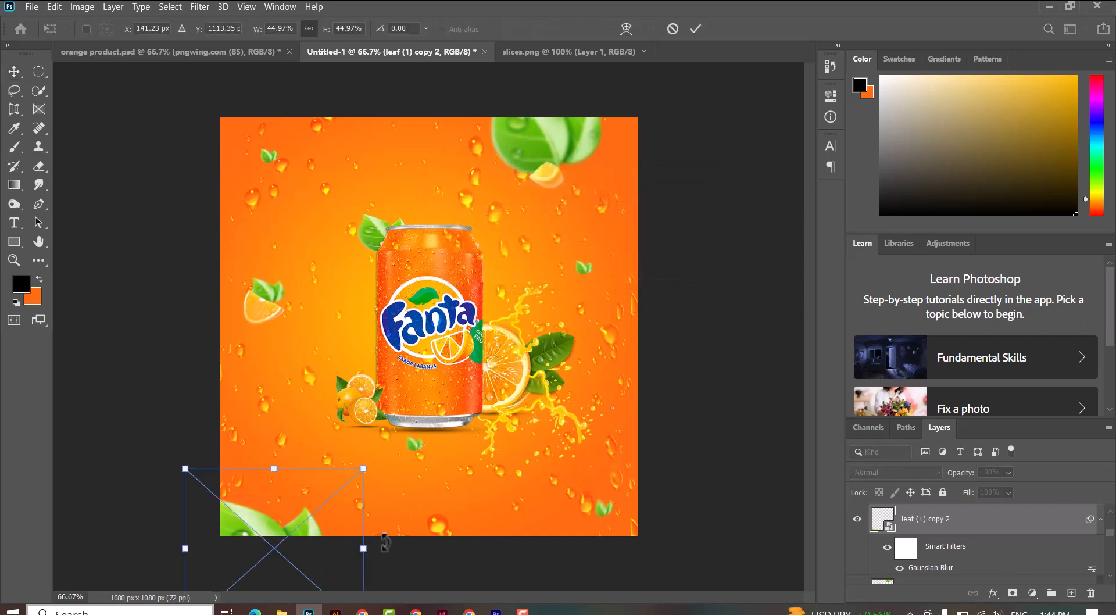
drag(385, 544, 370, 573)
drag(309, 540, 307, 530)
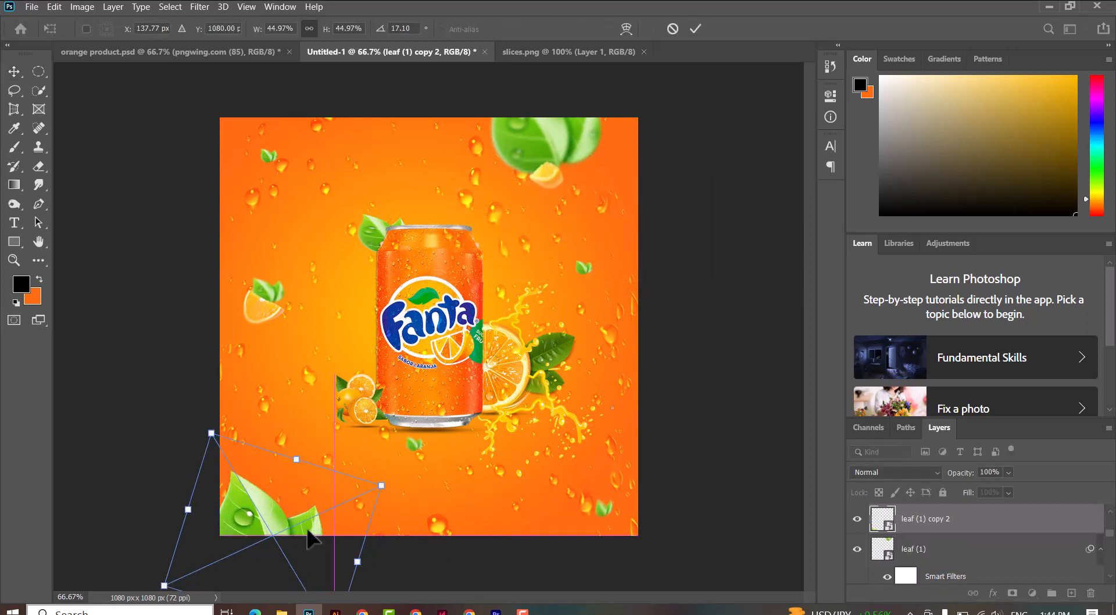
key(Return)
Shift the tiny leaf below the can slightly lower and add a 35mm Prime Lens Flare at 166% brightness to the Background's upper-right corner
right_click(414, 442)
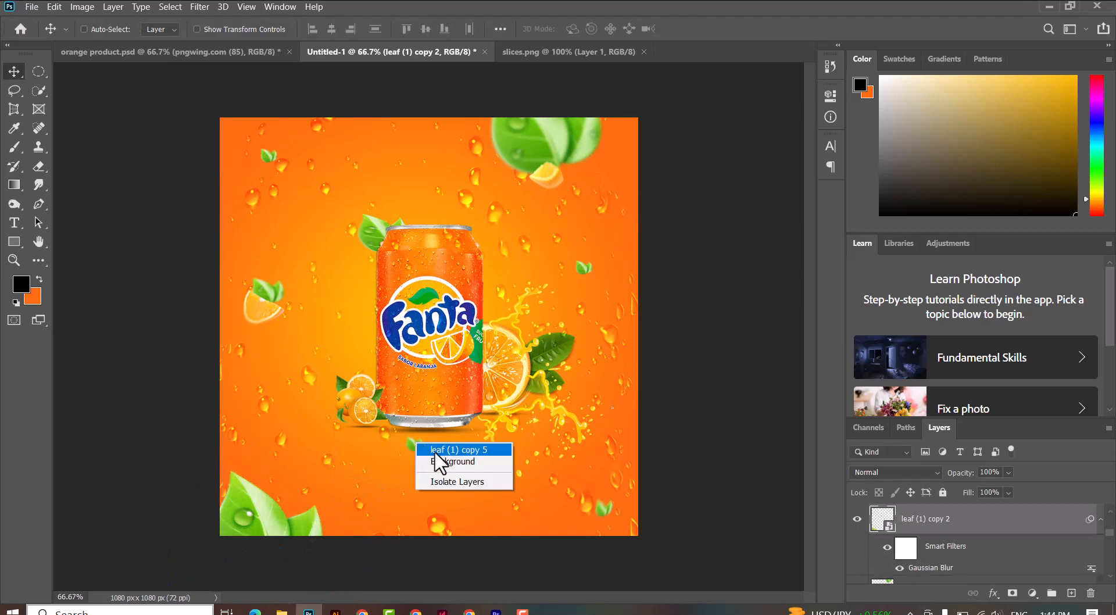
click(436, 468)
click(206, 13)
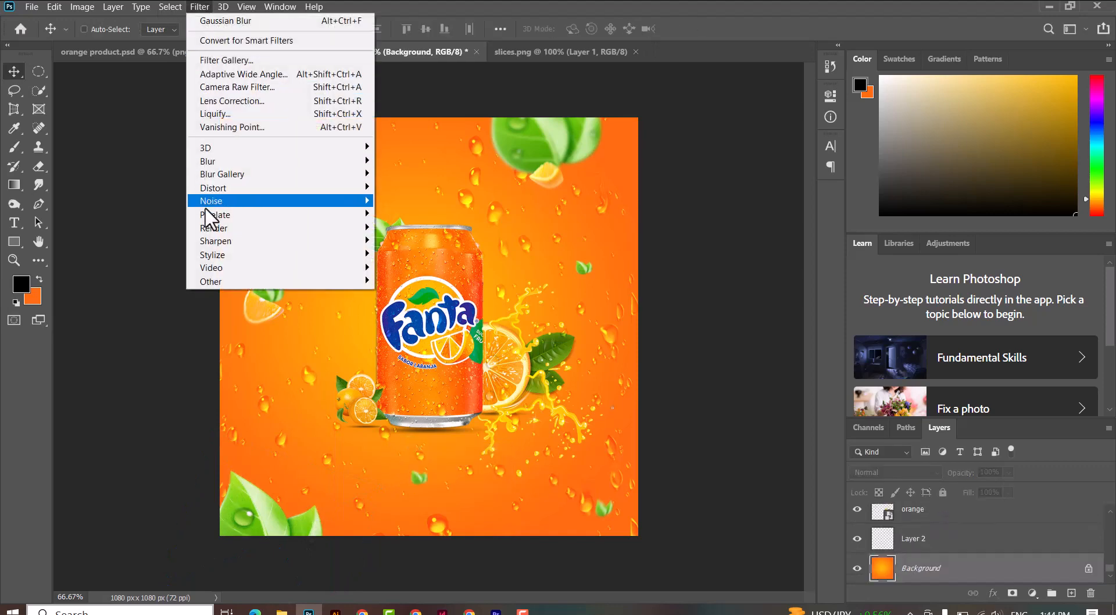
mouse_move(273, 230)
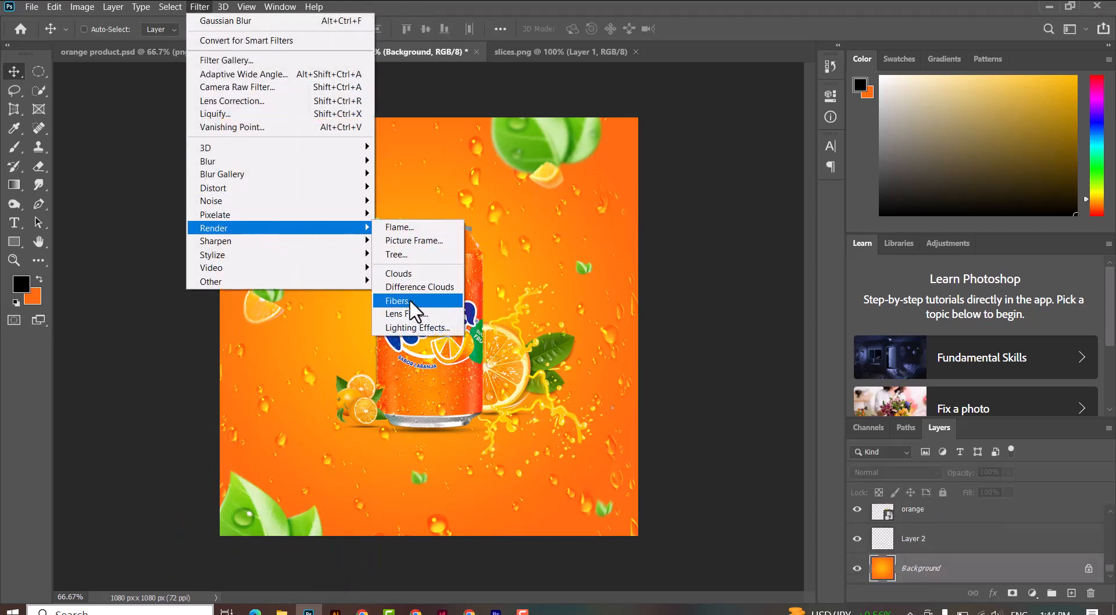
click(411, 315)
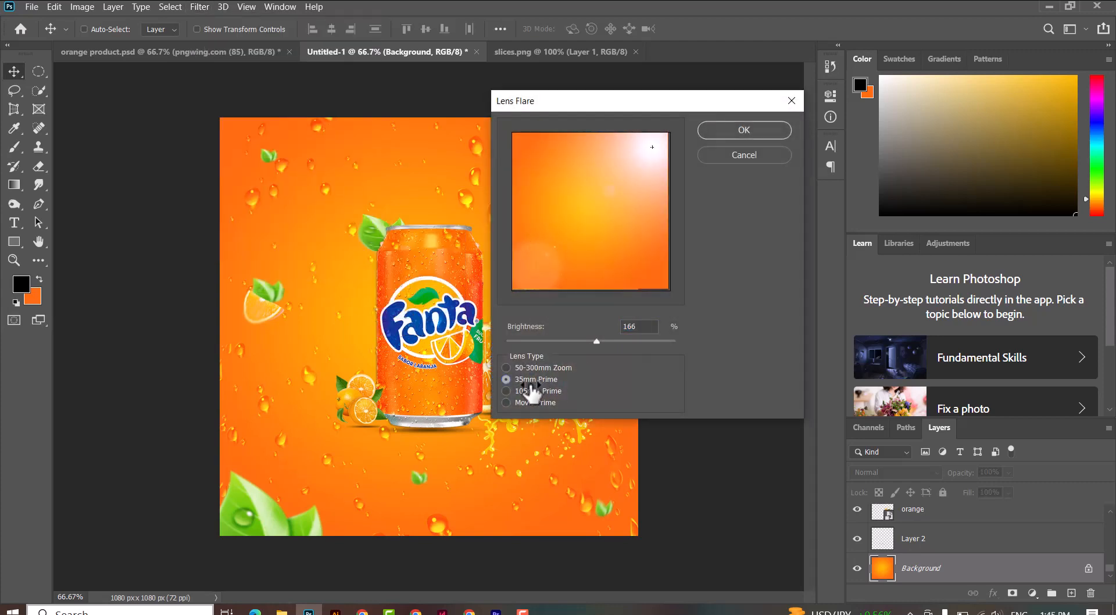
click(743, 132)
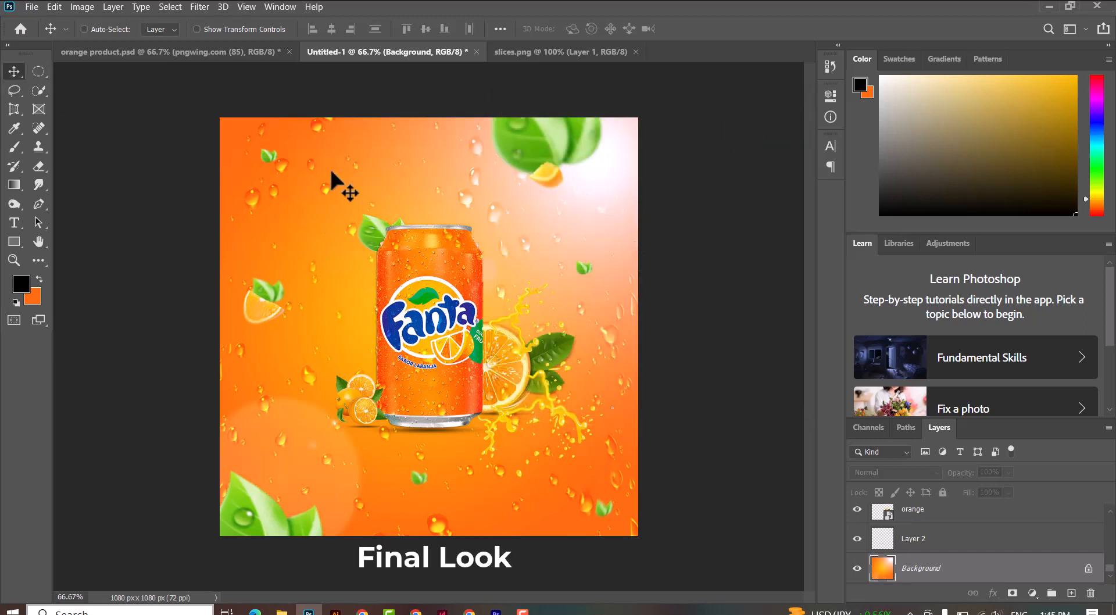
key(ctrl+plus)
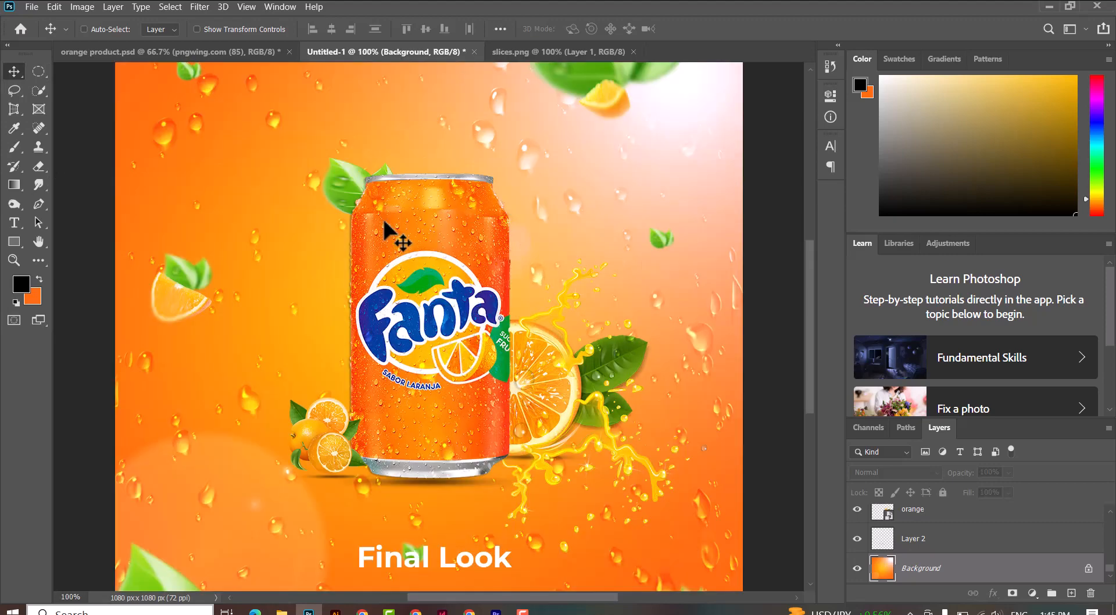
key(ctrl)
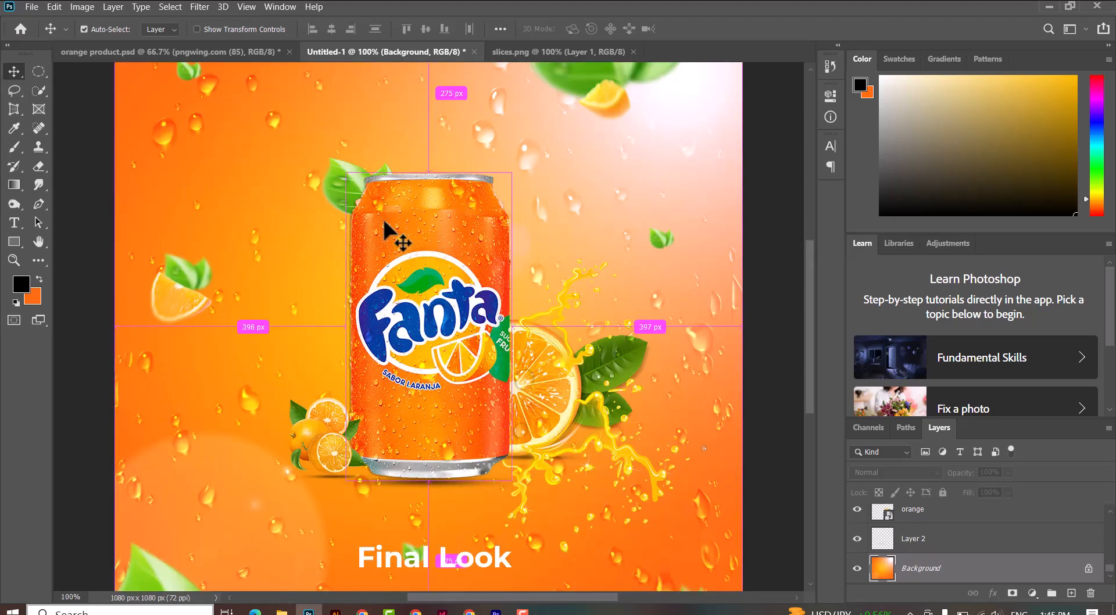
key(ctrl+minus)
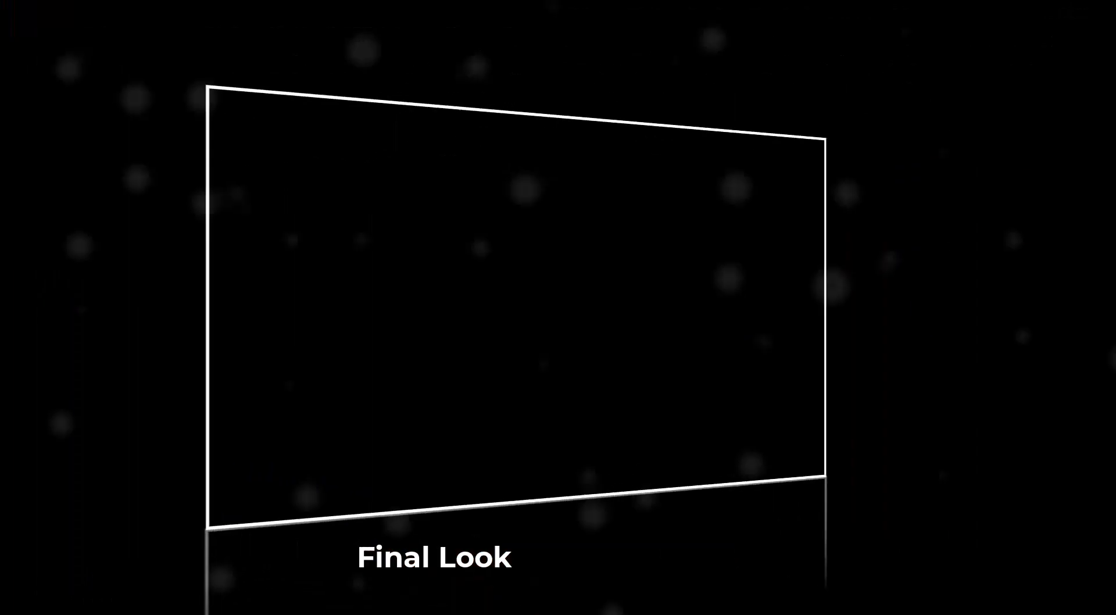